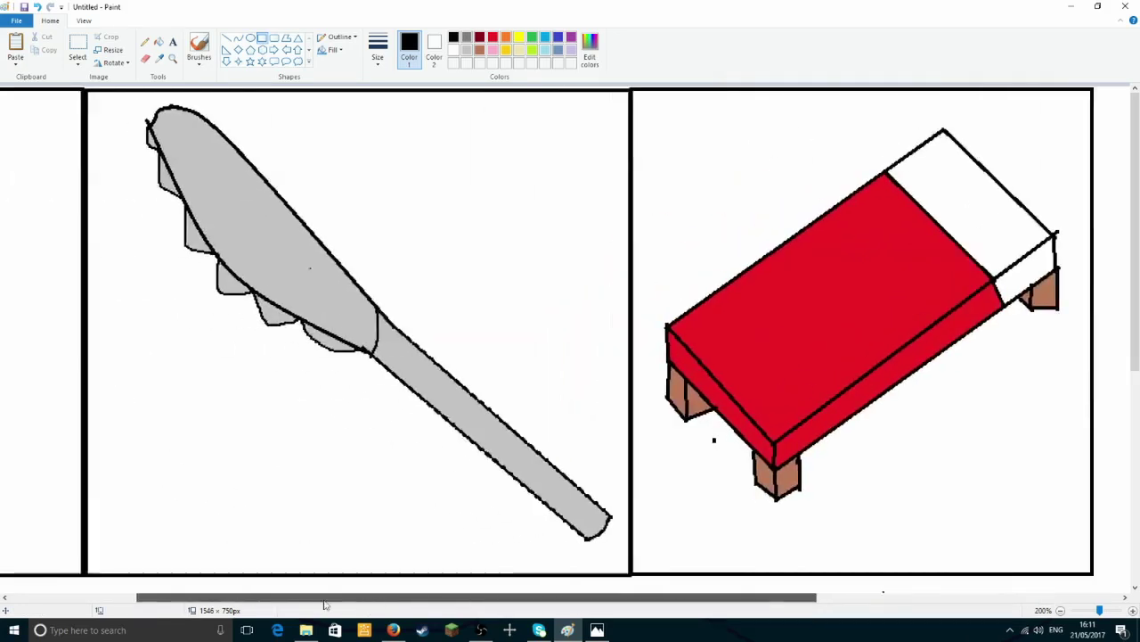
Check the recording status in Open Broadcaster Software
{"action": "mouse_move", "coordinate": [159, 590]}
{"action": "left_mouse_down"}
{"action": "mouse_move", "coordinate": [336, 579]}
{"action": "mouse_move", "coordinate": [140, 555]}
{"action": "mouse_move", "coordinate": [324, 570]}
{"action": "mouse_move", "coordinate": [176, 565]}
{"action": "mouse_move", "coordinate": [160, 589]}
{"action": "left_mouse_up"}
{"action": "left_click_drag", "start_coordinate": [248, 588], "coordinate": [102, 543]}
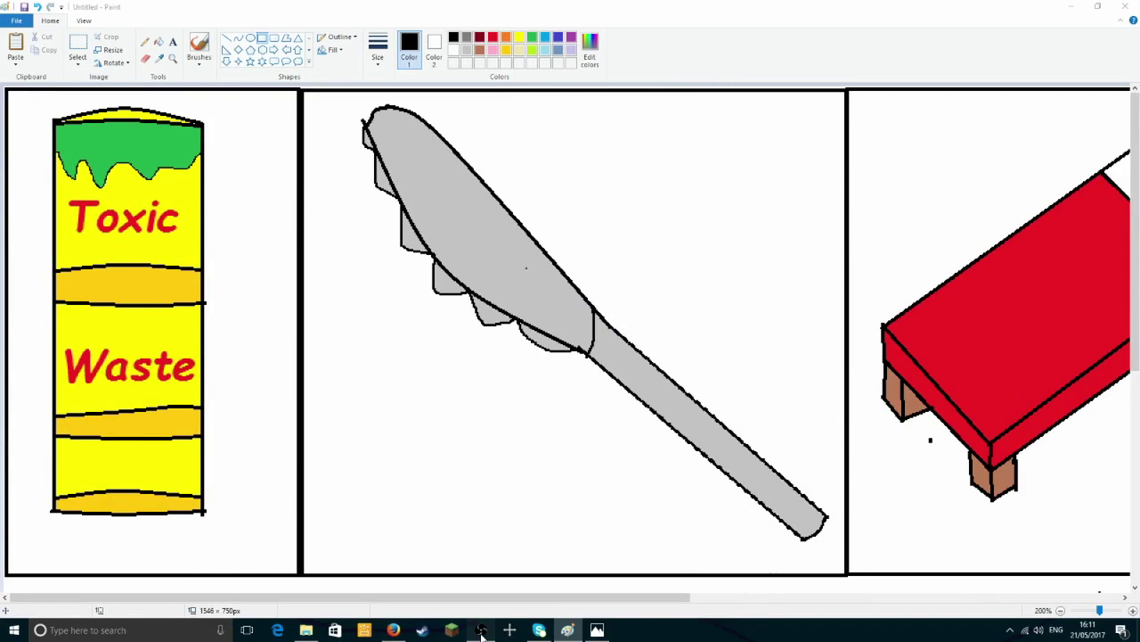
{"action": "left_click", "coordinate": [480, 630]}
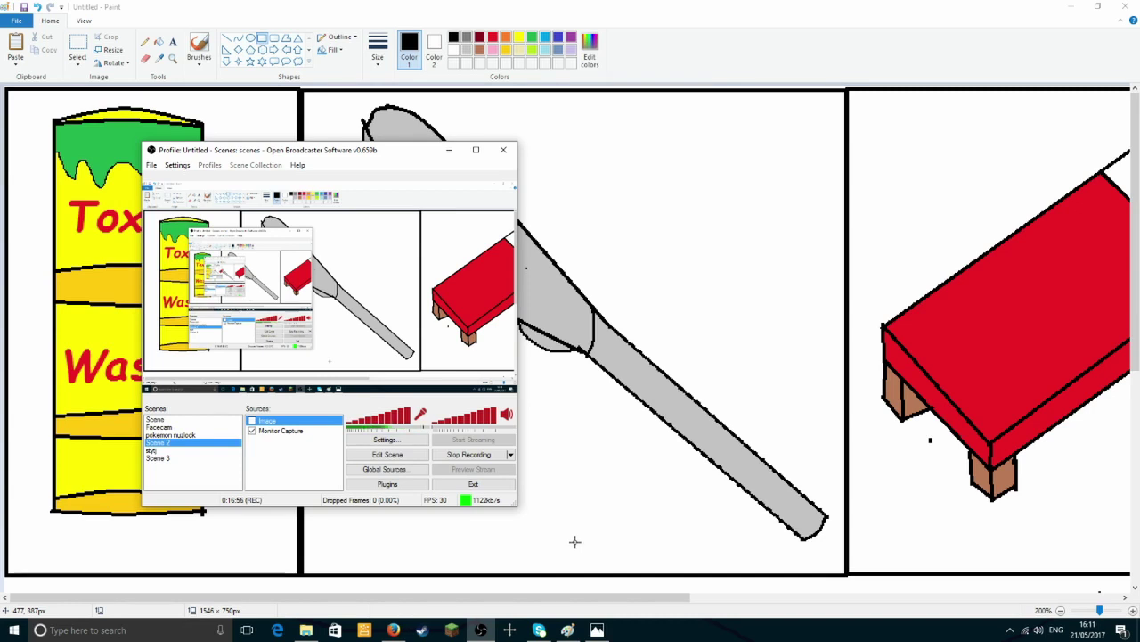
Widen the Paint canvas to 1882 × 750 px to add blank space beside the bed panel
{"action": "mouse_move", "coordinate": [639, 606]}
{"action": "left_mouse_down"}
{"action": "mouse_move", "coordinate": [1072, 602]}
{"action": "mouse_move", "coordinate": [1064, 576]}
{"action": "left_mouse_up"}
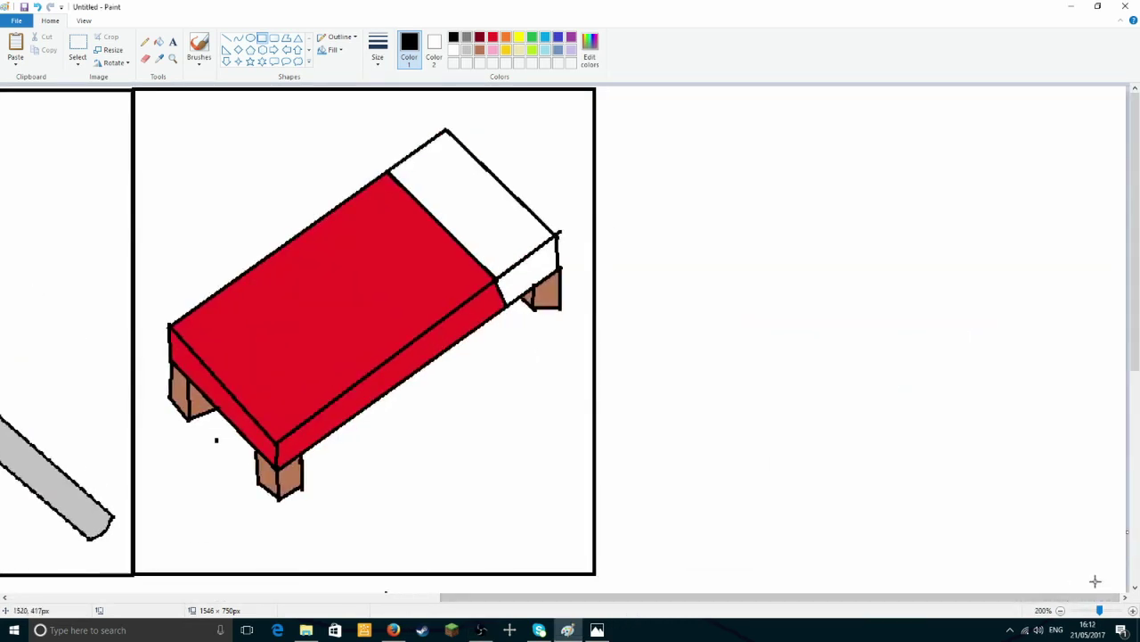
{"action": "left_click", "coordinate": [1060, 610]}
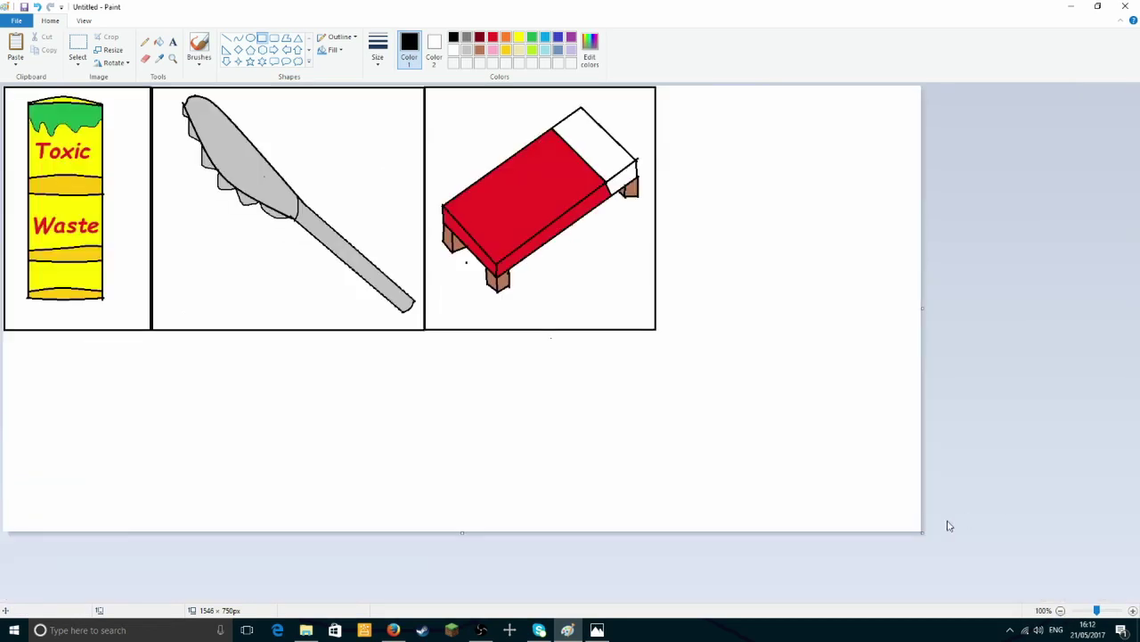
{"action": "left_click_drag", "start_coordinate": [922, 534], "coordinate": [1122, 534]}
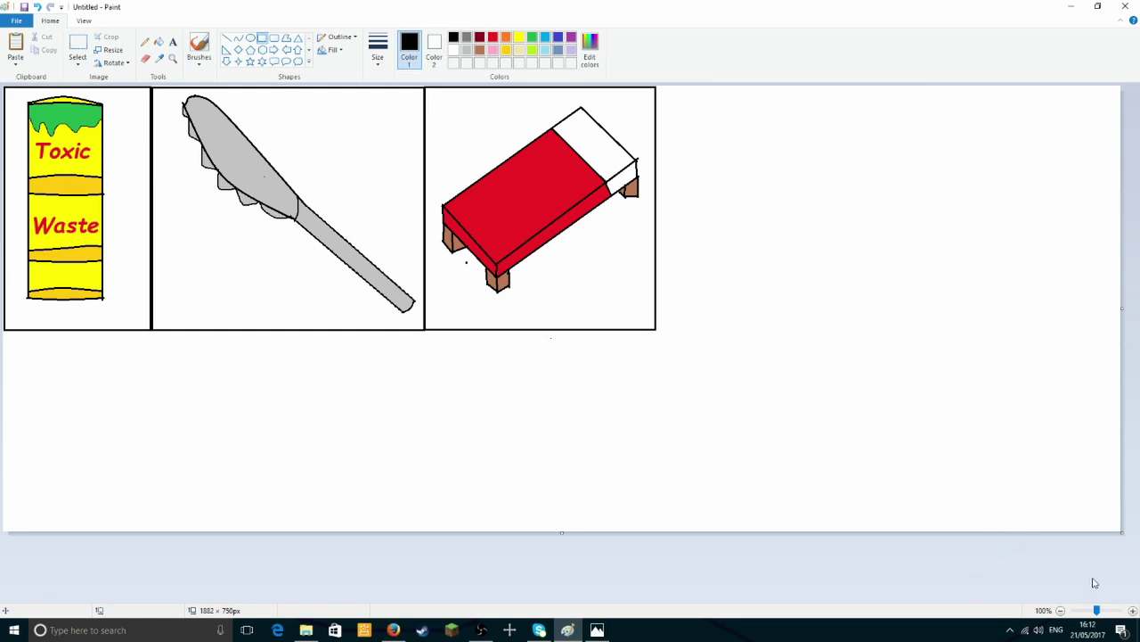
{"action": "left_click", "coordinate": [1133, 610]}
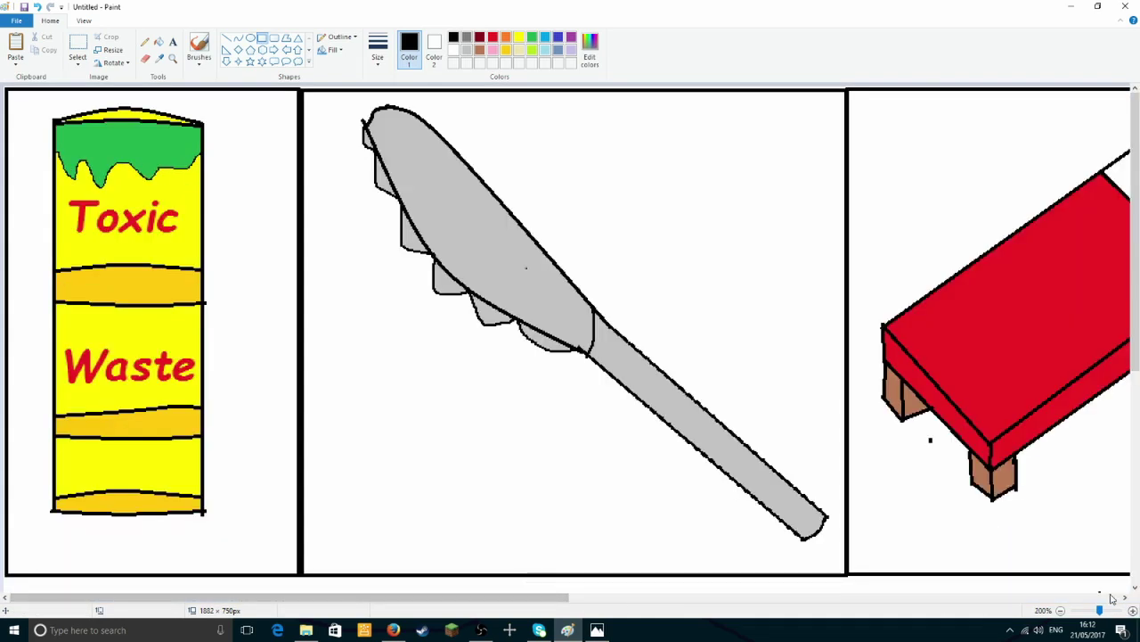
{"action": "left_click", "coordinate": [628, 595]}
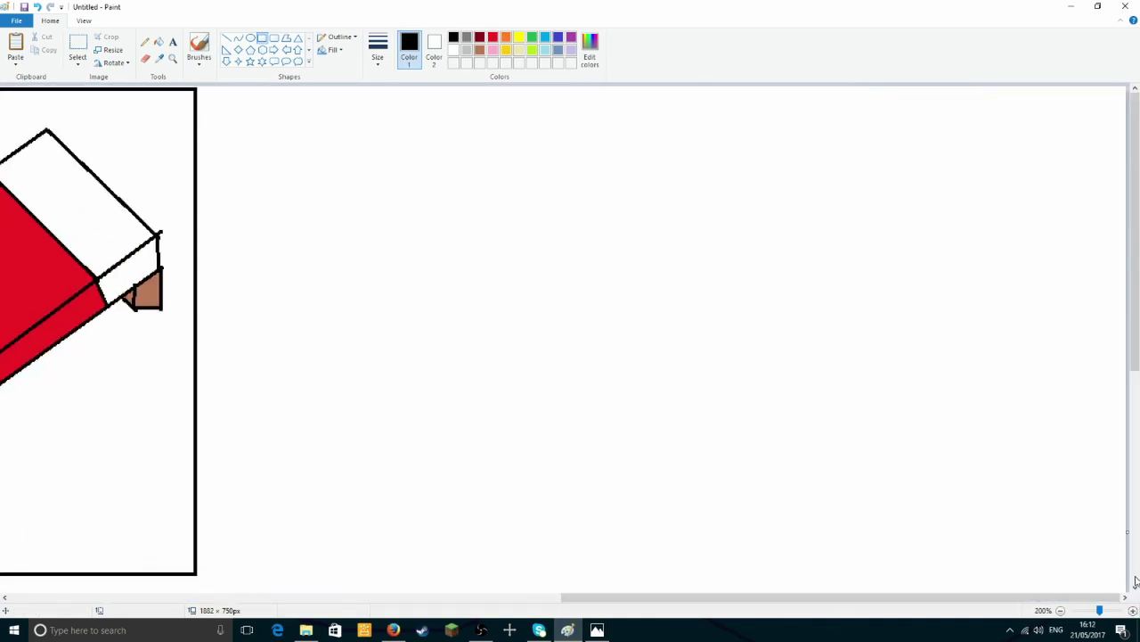
Replace the red bed reference photo with the console image 81oybRmFZnL._SL1500_.jpg from the Reference folder and minimise the folder window
{"action": "left_click", "coordinate": [567, 630]}
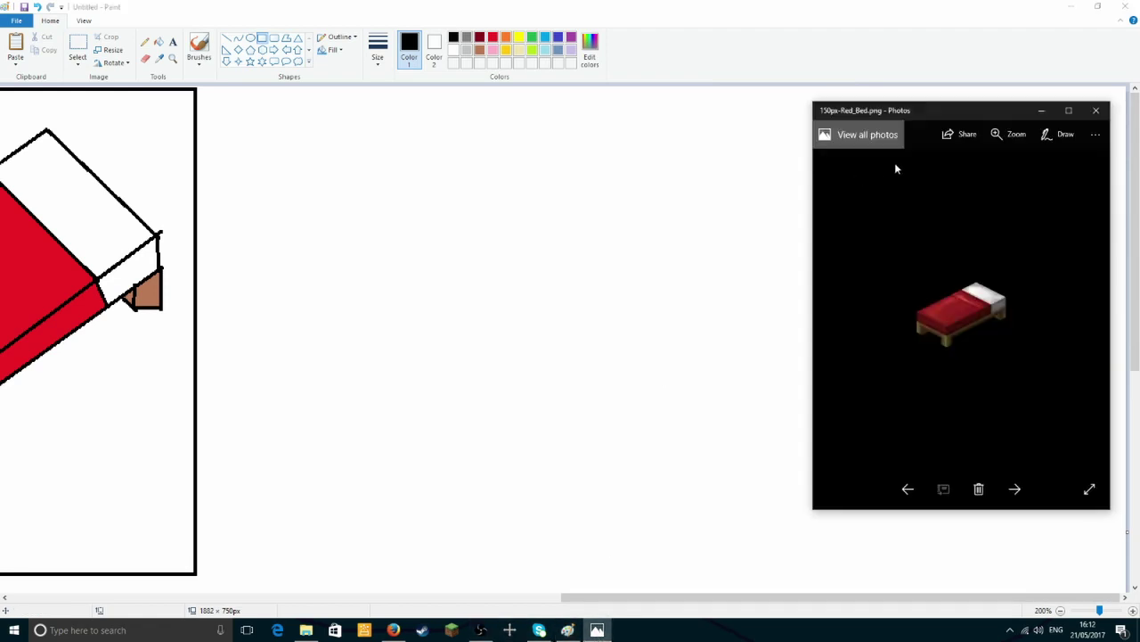
{"action": "left_click", "coordinate": [1087, 113]}
{"action": "left_click", "coordinate": [305, 630]}
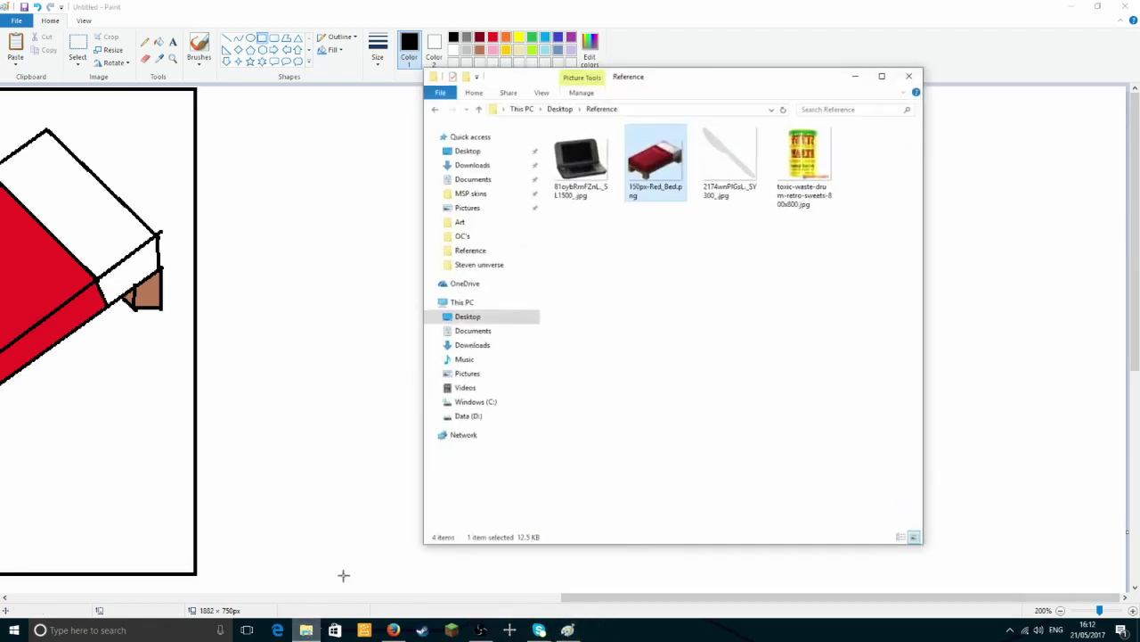
{"action": "double_click", "coordinate": [575, 171]}
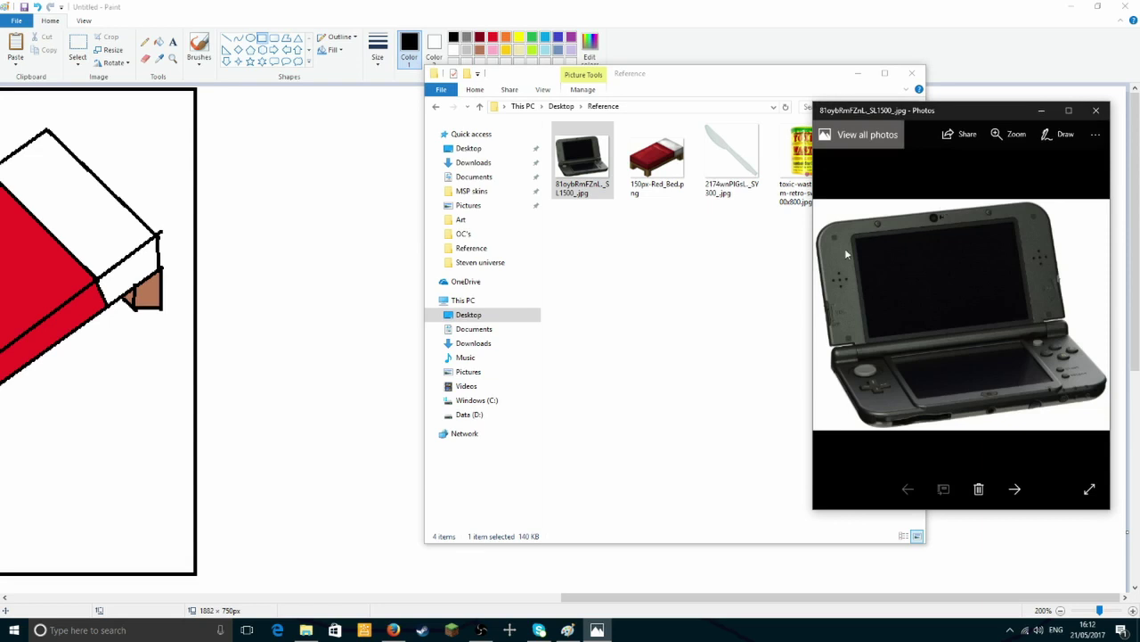
{"action": "left_click", "coordinate": [857, 73]}
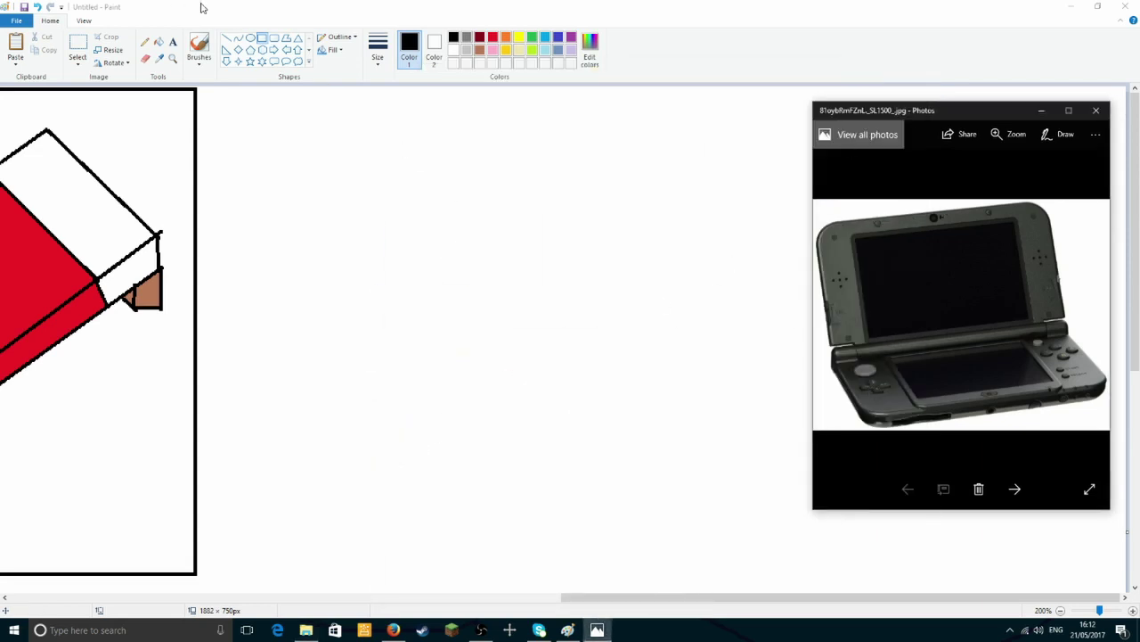
{"action": "left_click", "coordinate": [227, 42]}
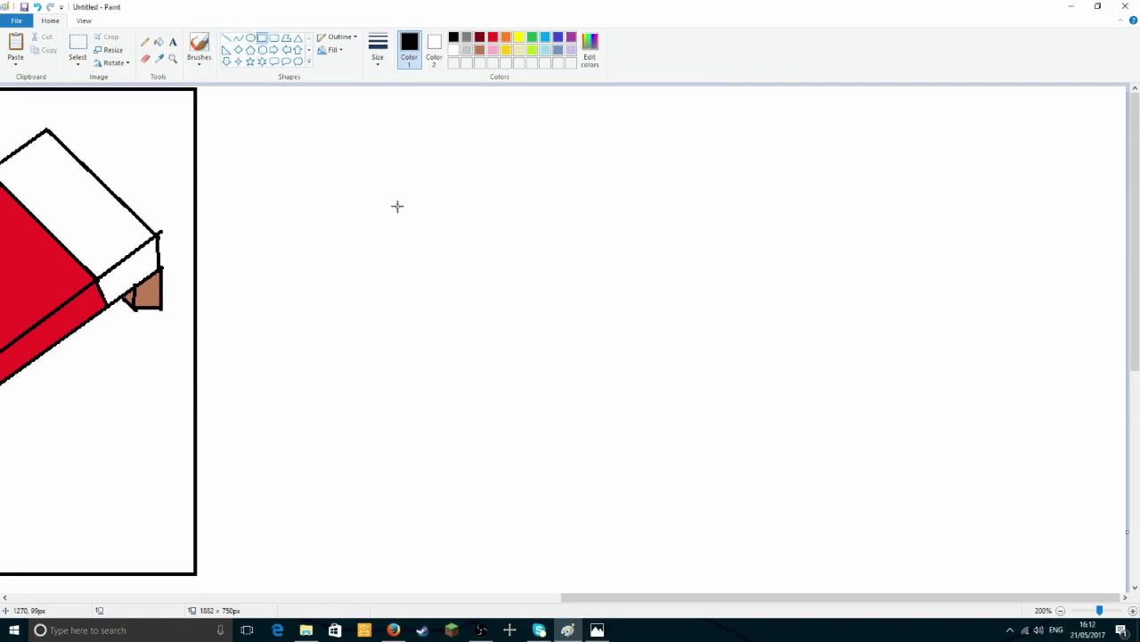
{"action": "left_click_drag", "start_coordinate": [409, 395], "coordinate": [621, 260]}
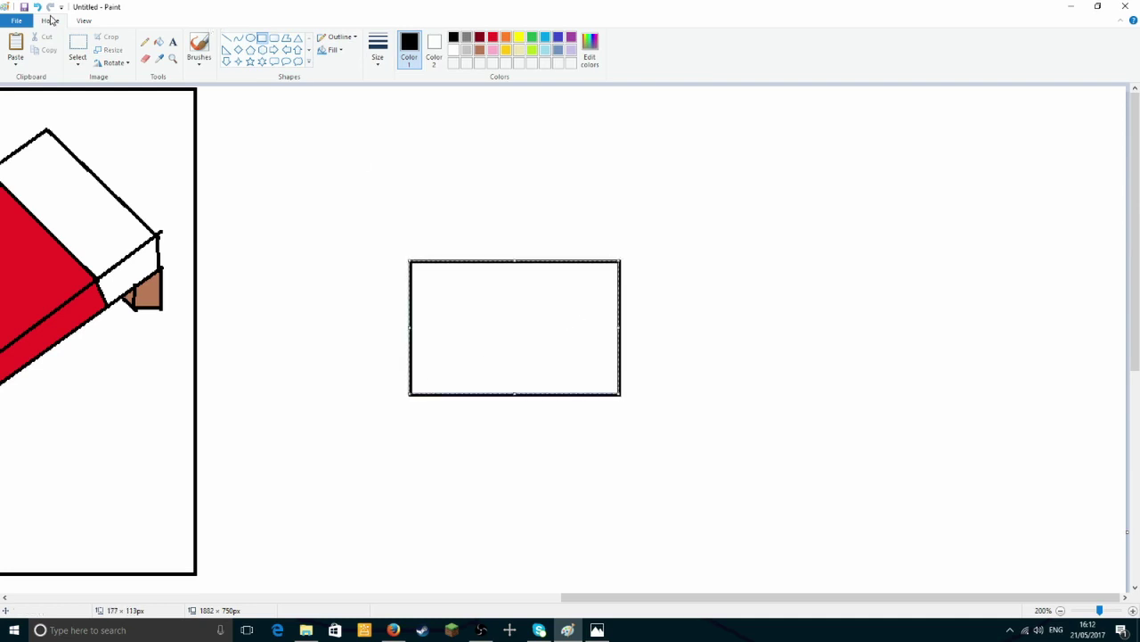
{"action": "left_click", "coordinate": [37, 6]}
Draw the console base's slanted back edge as a line about 182 × 119 px, plus its shorter left edge sloping down from it
{"action": "left_click", "coordinate": [227, 39]}
{"action": "left_click_drag", "start_coordinate": [443, 427], "coordinate": [658, 291]}
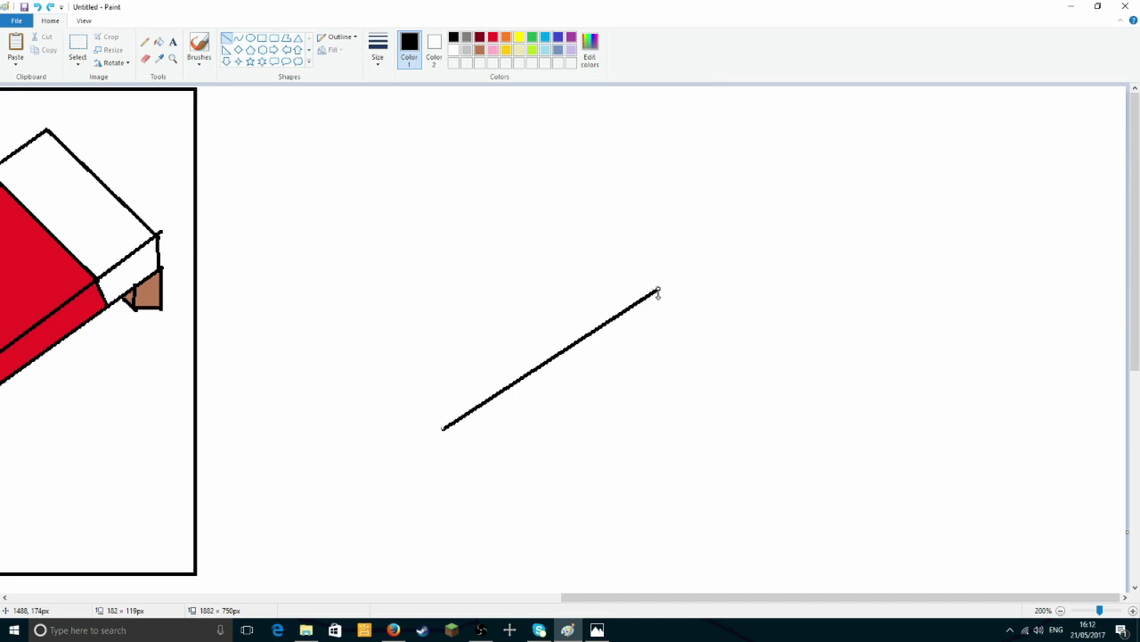
{"action": "left_click", "coordinate": [717, 307]}
{"action": "left_click", "coordinate": [37, 6]}
{"action": "left_click_drag", "start_coordinate": [438, 441], "coordinate": [544, 547]}
{"action": "left_click", "coordinate": [578, 505]}
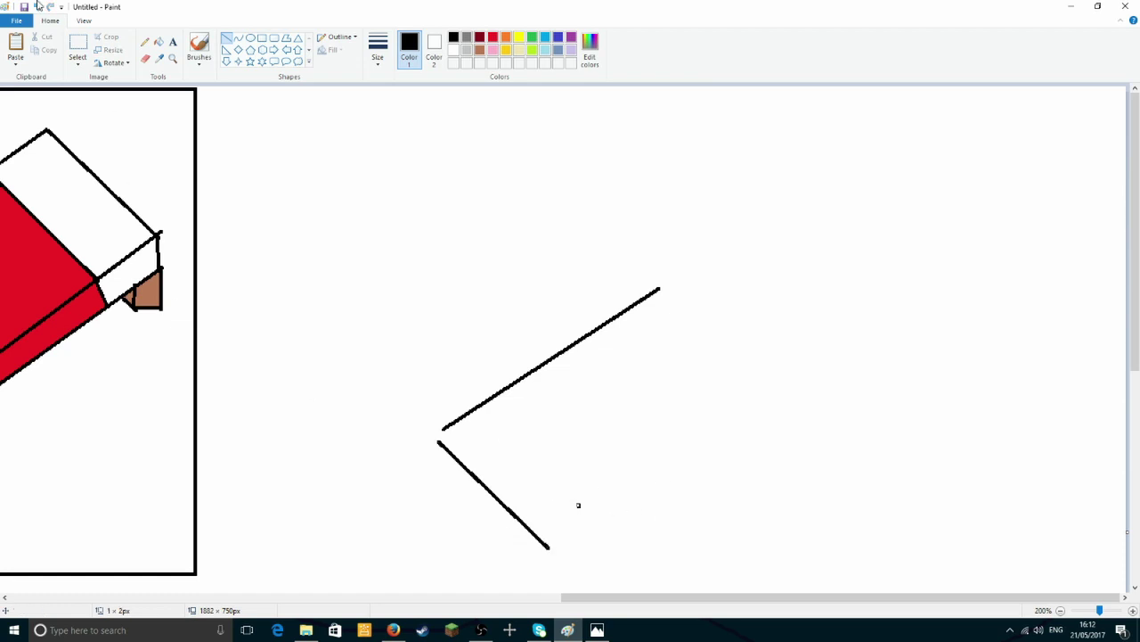
{"action": "left_click", "coordinate": [38, 8]}
Draw the base's long front edge and short right edge as straight lines, leaving small gaps at the corners
{"action": "mouse_move", "coordinate": [562, 550]}
{"action": "left_mouse_down"}
{"action": "mouse_move", "coordinate": [736, 339]}
{"action": "mouse_move", "coordinate": [792, 378]}
{"action": "left_mouse_up"}
{"action": "left_click", "coordinate": [795, 421]}
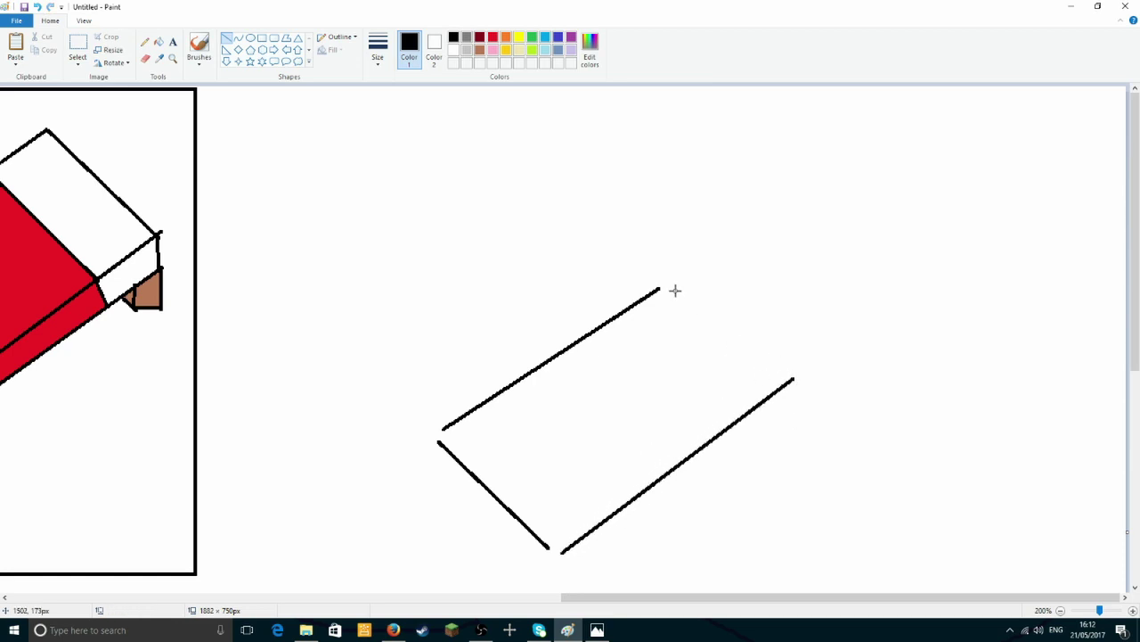
{"action": "left_click_drag", "start_coordinate": [670, 288], "coordinate": [789, 367]}
{"action": "left_click", "coordinate": [836, 366]}
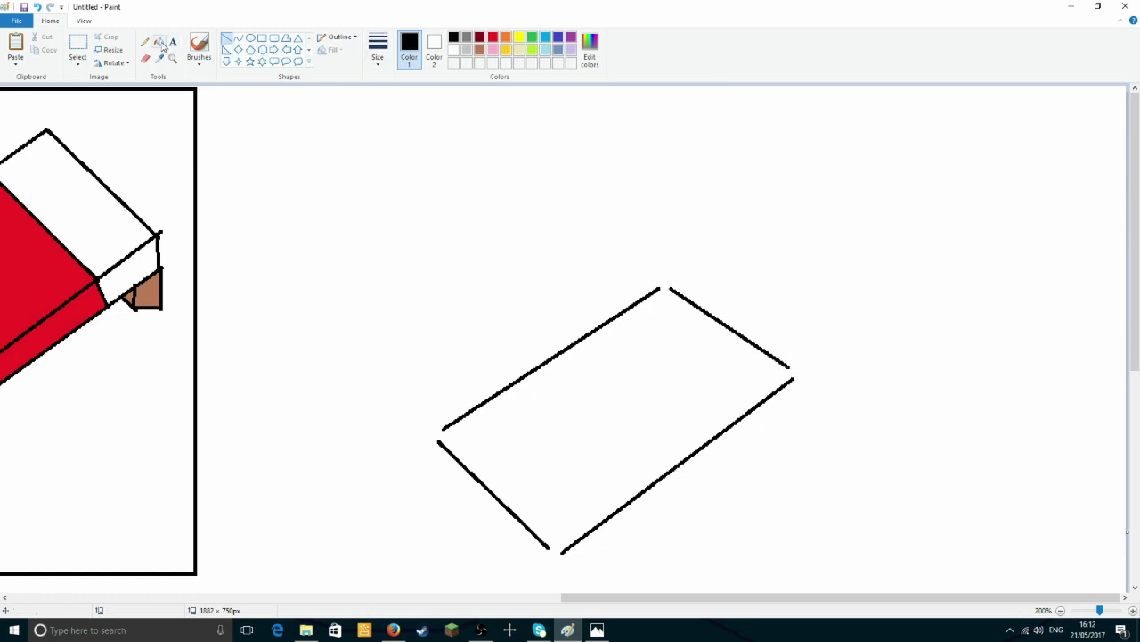
Close the four corner gaps of the console base with small rounded curves
{"action": "left_click", "coordinate": [238, 37]}
{"action": "left_click_drag", "start_coordinate": [443, 426], "coordinate": [433, 438]}
{"action": "left_click", "coordinate": [433, 437]}
{"action": "left_click_drag", "start_coordinate": [556, 551], "coordinate": [552, 553]}
{"action": "left_click", "coordinate": [553, 554]}
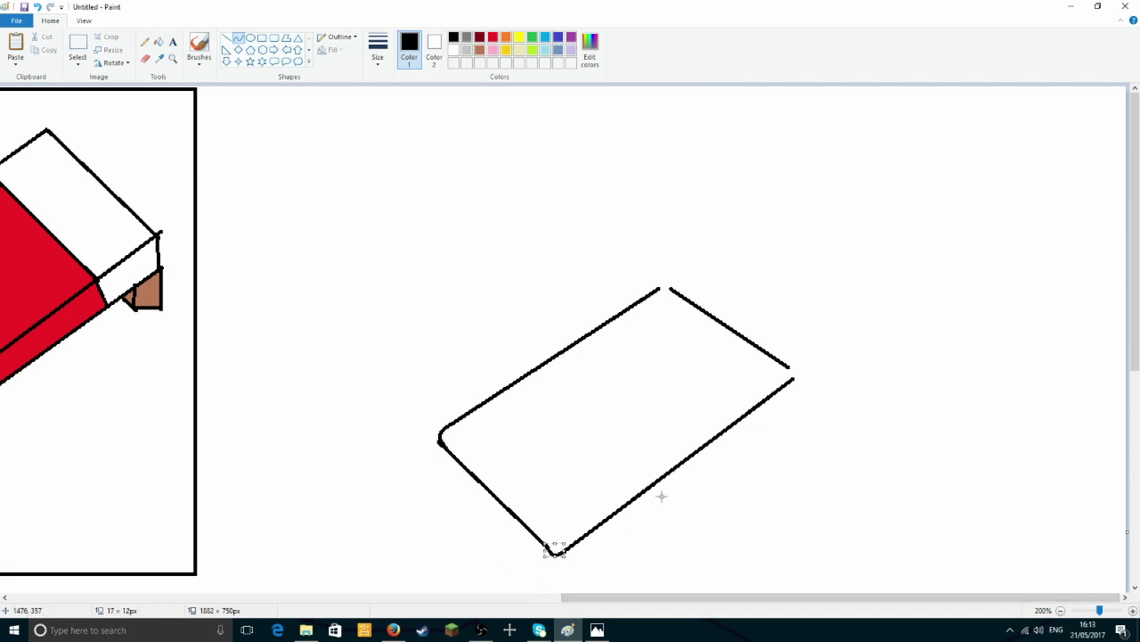
{"action": "left_click", "coordinate": [860, 334]}
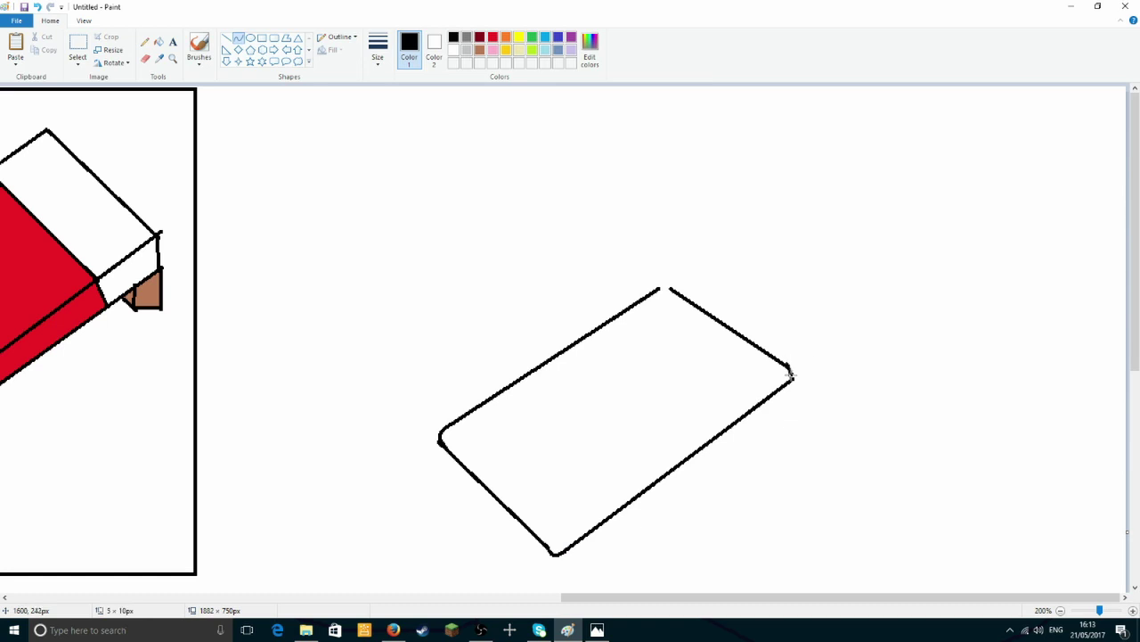
{"action": "left_click", "coordinate": [793, 374]}
{"action": "left_click", "coordinate": [817, 339]}
{"action": "left_click_drag", "start_coordinate": [658, 288], "coordinate": [672, 290]}
{"action": "left_click", "coordinate": [666, 285]}
{"action": "left_click", "coordinate": [78, 64]}
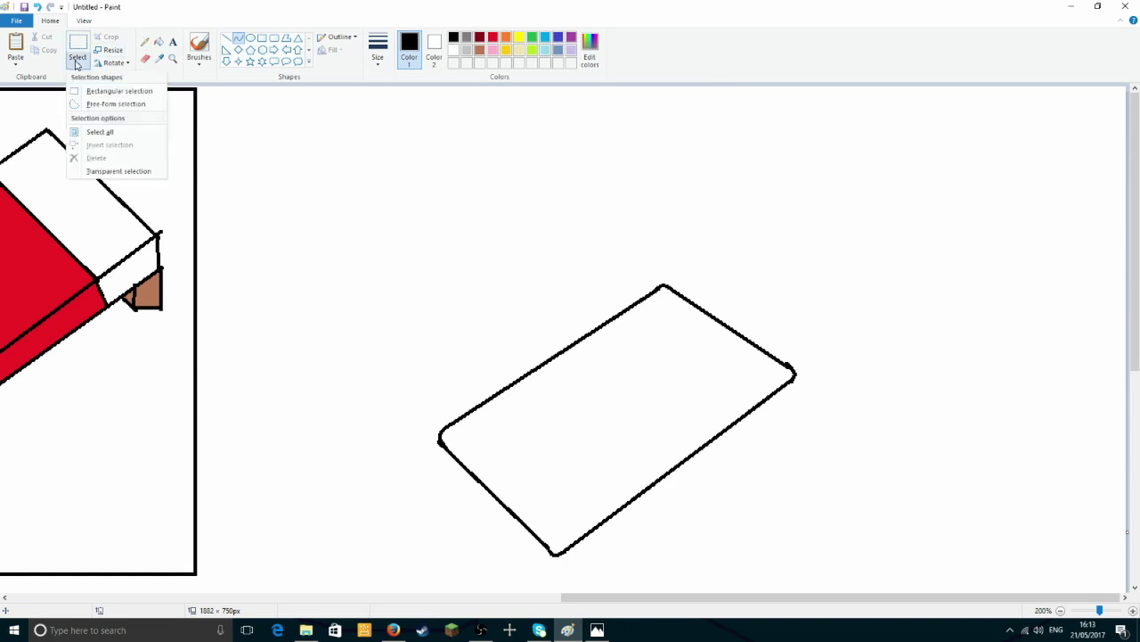
{"action": "left_click", "coordinate": [98, 102]}
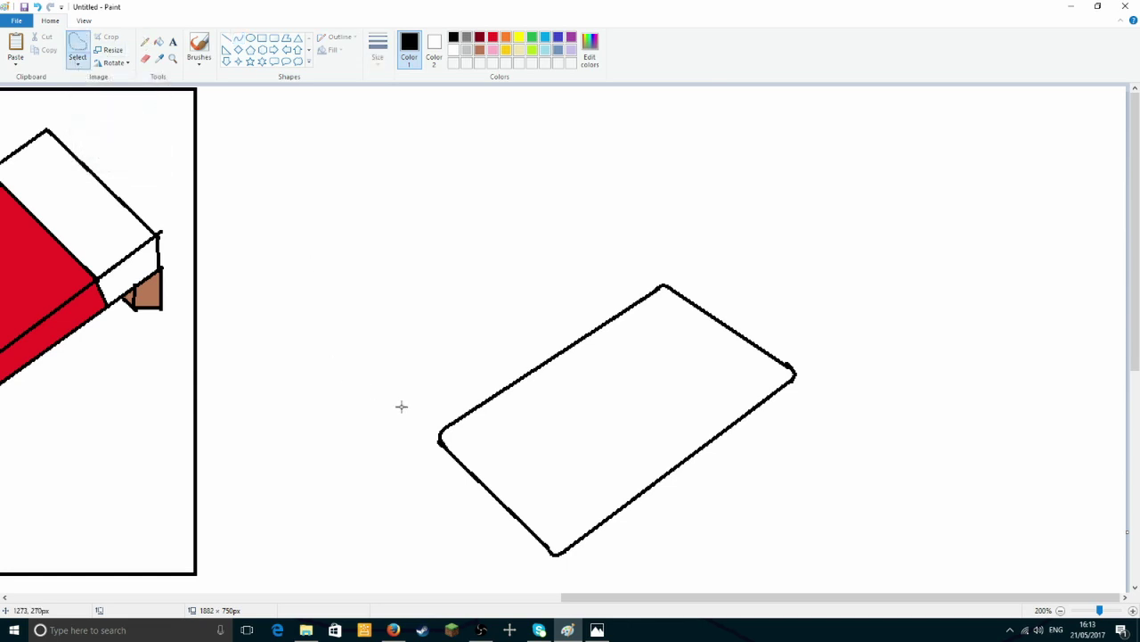
{"action": "mouse_move", "coordinate": [438, 443]}
{"action": "left_mouse_down"}
{"action": "mouse_move", "coordinate": [453, 394]}
{"action": "mouse_move", "coordinate": [592, 297]}
{"action": "mouse_move", "coordinate": [671, 270]}
{"action": "mouse_move", "coordinate": [744, 292]}
{"action": "mouse_move", "coordinate": [794, 338]}
{"action": "mouse_move", "coordinate": [813, 376]}
{"action": "mouse_move", "coordinate": [770, 446]}
{"action": "mouse_move", "coordinate": [573, 567]}
{"action": "mouse_move", "coordinate": [486, 534]}
{"action": "mouse_move", "coordinate": [429, 460]}
{"action": "mouse_move", "coordinate": [437, 397]}
{"action": "left_mouse_up"}
{"action": "left_click", "coordinate": [77, 61]}
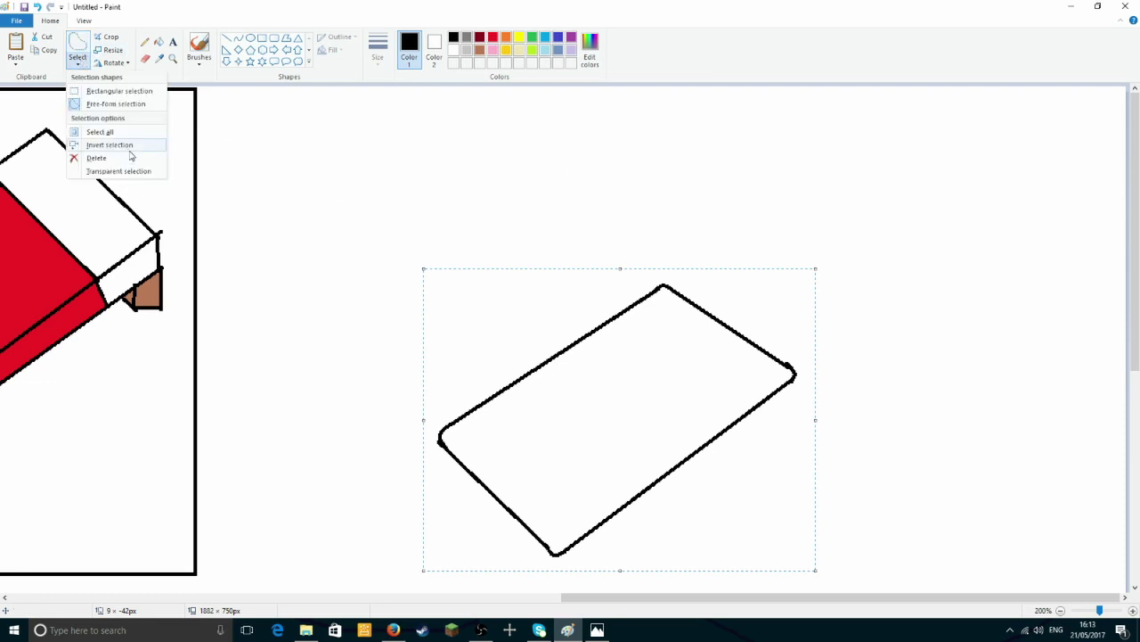
{"action": "left_click", "coordinate": [111, 104]}
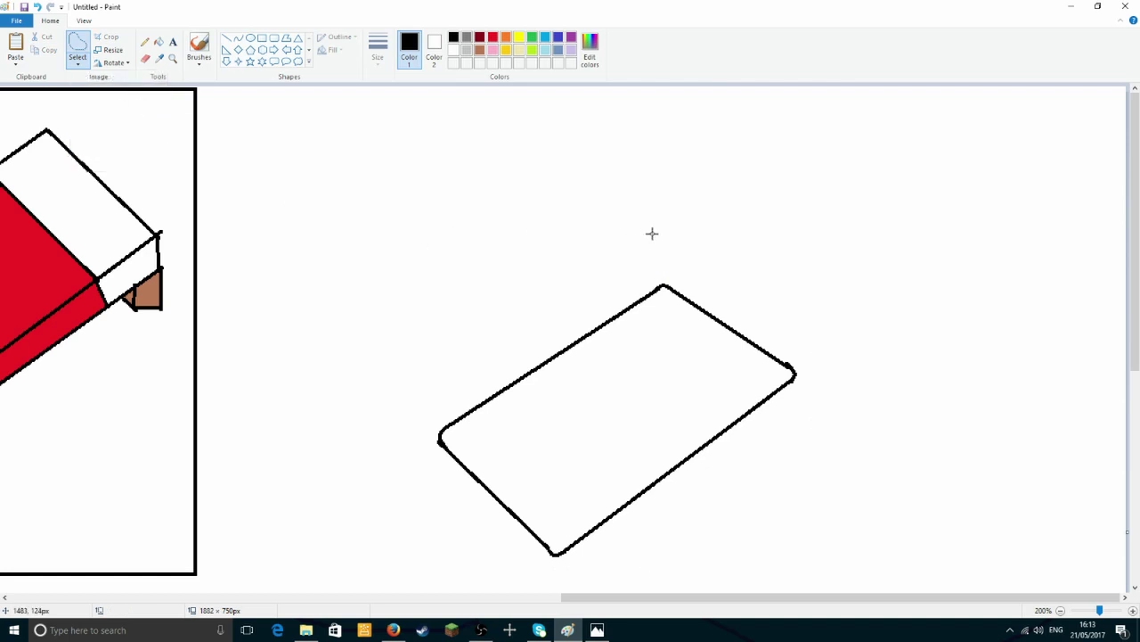
{"action": "mouse_move", "coordinate": [656, 279]}
{"action": "left_mouse_down"}
{"action": "mouse_move", "coordinate": [782, 356]}
{"action": "mouse_move", "coordinate": [786, 428]}
{"action": "mouse_move", "coordinate": [627, 482]}
{"action": "mouse_move", "coordinate": [515, 546]}
{"action": "mouse_move", "coordinate": [395, 418]}
{"action": "mouse_move", "coordinate": [622, 269]}
{"action": "left_mouse_up"}
{"action": "mouse_move", "coordinate": [628, 377]}
{"action": "left_mouse_down"}
{"action": "mouse_move", "coordinate": [540, 329]}
{"action": "mouse_move", "coordinate": [615, 387]}
{"action": "left_mouse_up"}
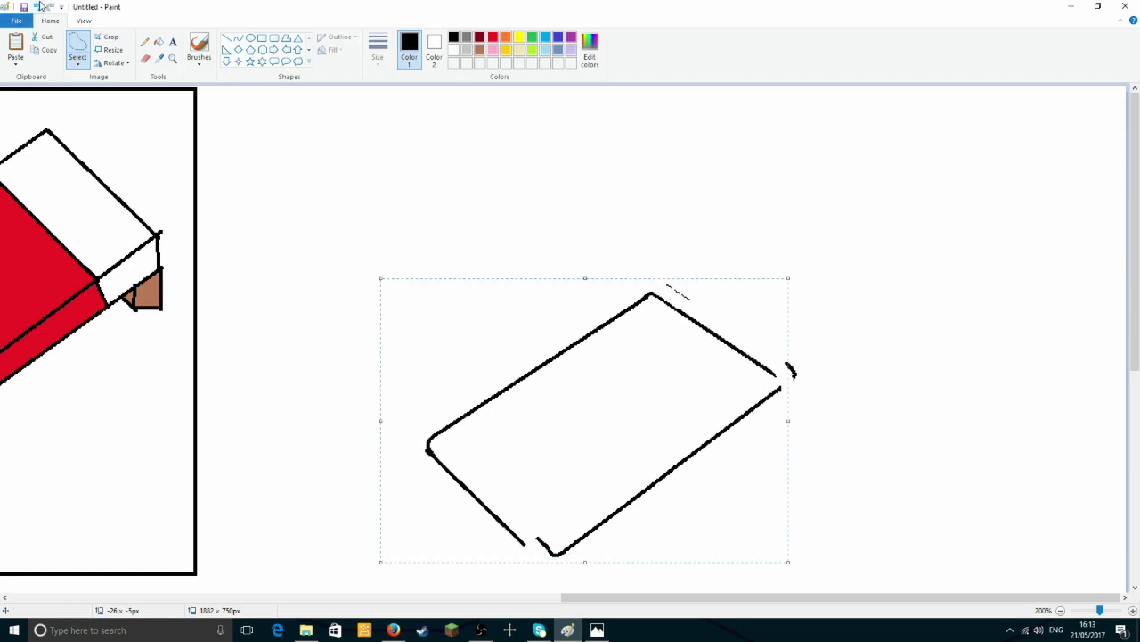
{"action": "left_click", "coordinate": [38, 6]}
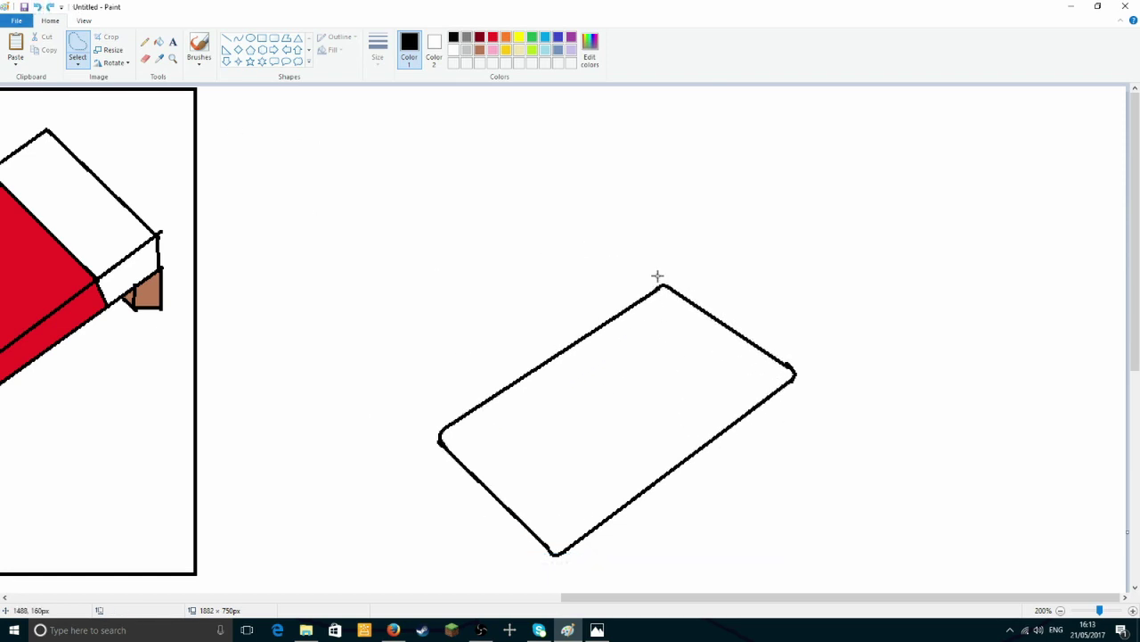
{"action": "mouse_move", "coordinate": [655, 274]}
{"action": "left_mouse_down"}
{"action": "mouse_move", "coordinate": [918, 585]}
{"action": "mouse_move", "coordinate": [451, 573]}
{"action": "mouse_move", "coordinate": [423, 428]}
{"action": "mouse_move", "coordinate": [516, 370]}
{"action": "mouse_move", "coordinate": [436, 401]}
{"action": "left_mouse_up"}
{"action": "left_click", "coordinate": [316, 214]}
{"action": "mouse_move", "coordinate": [664, 276]}
{"action": "left_mouse_down"}
{"action": "mouse_move", "coordinate": [569, 351]}
{"action": "mouse_move", "coordinate": [451, 392]}
{"action": "left_mouse_up"}
{"action": "left_click", "coordinate": [37, 7]}
{"action": "mouse_move", "coordinate": [662, 266]}
{"action": "left_mouse_down"}
{"action": "mouse_move", "coordinate": [615, 305]}
{"action": "mouse_move", "coordinate": [443, 398]}
{"action": "mouse_move", "coordinate": [423, 463]}
{"action": "mouse_move", "coordinate": [495, 540]}
{"action": "mouse_move", "coordinate": [563, 560]}
{"action": "mouse_move", "coordinate": [674, 509]}
{"action": "mouse_move", "coordinate": [779, 414]}
{"action": "mouse_move", "coordinate": [813, 347]}
{"action": "mouse_move", "coordinate": [713, 276]}
{"action": "mouse_move", "coordinate": [651, 276]}
{"action": "left_mouse_up"}
{"action": "left_click", "coordinate": [42, 50]}
{"action": "left_click", "coordinate": [15, 46]}
{"action": "left_click_drag", "start_coordinate": [184, 204], "coordinate": [558, 263]}
{"action": "left_click", "coordinate": [37, 7]}
Draw the lid's left, right and top edges as straight lines rising from the base's back edge, the left about 14 × 174 px
{"action": "left_click", "coordinate": [228, 40]}
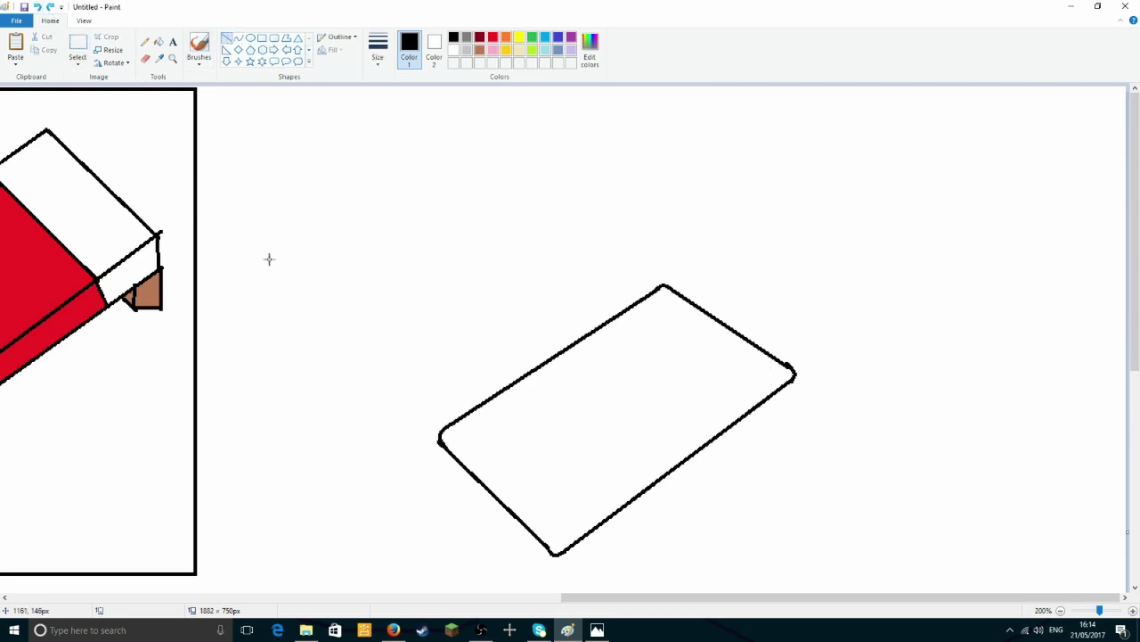
{"action": "left_click_drag", "start_coordinate": [440, 433], "coordinate": [424, 226]}
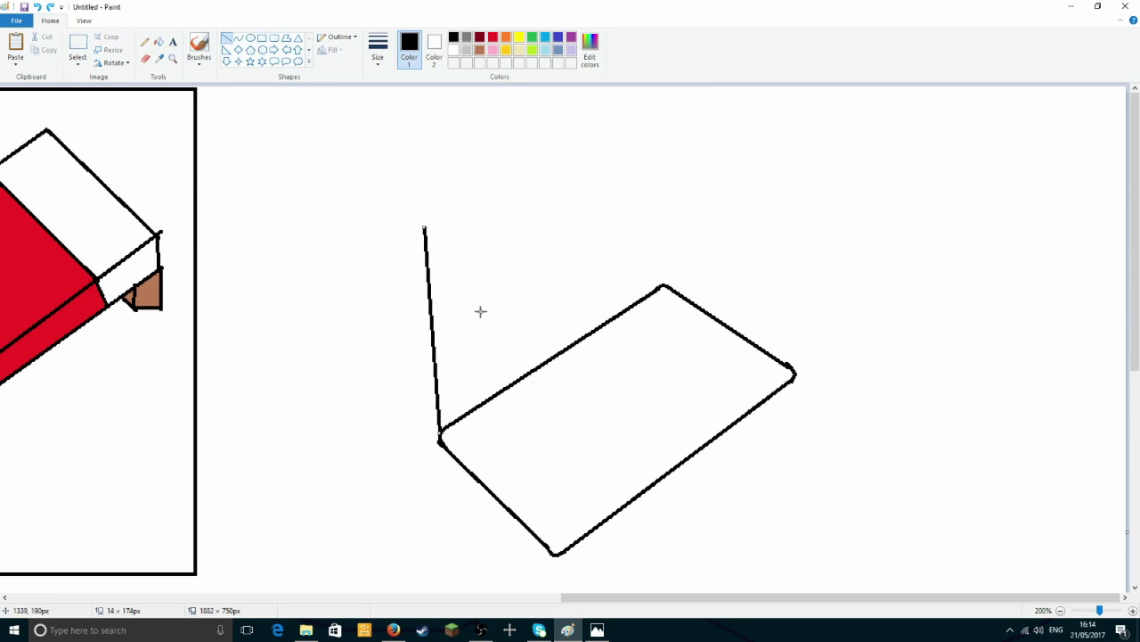
{"action": "left_click", "coordinate": [468, 265]}
{"action": "mouse_move", "coordinate": [664, 284]}
{"action": "left_mouse_down"}
{"action": "mouse_move", "coordinate": [647, 214]}
{"action": "mouse_move", "coordinate": [667, 160]}
{"action": "mouse_move", "coordinate": [526, 177]}
{"action": "mouse_move", "coordinate": [428, 212]}
{"action": "left_mouse_up"}
{"action": "left_click", "coordinate": [796, 160]}
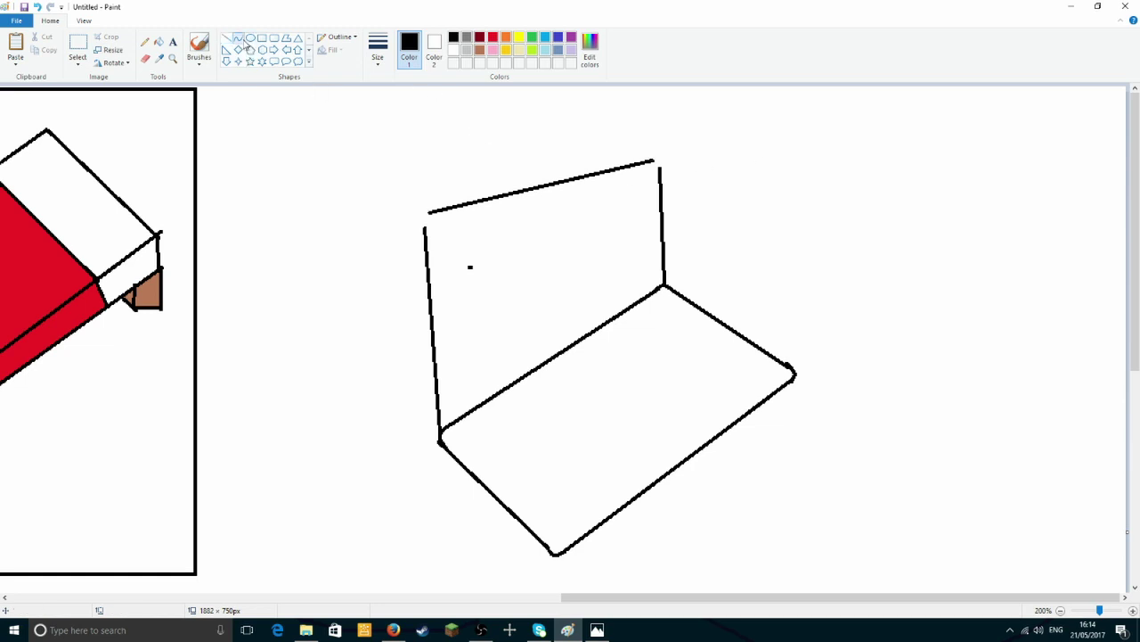
Join the lid's two upper corners with small rounded curves
{"action": "mouse_move", "coordinate": [430, 209]}
{"action": "left_mouse_down"}
{"action": "mouse_move", "coordinate": [422, 226]}
{"action": "mouse_move", "coordinate": [417, 215]}
{"action": "left_mouse_up"}
{"action": "left_click_drag", "start_coordinate": [937, 143], "coordinate": [962, 143]}
{"action": "left_click", "coordinate": [35, 8]}
{"action": "left_click_drag", "start_coordinate": [649, 159], "coordinate": [660, 168]}
{"action": "left_click", "coordinate": [742, 164]}
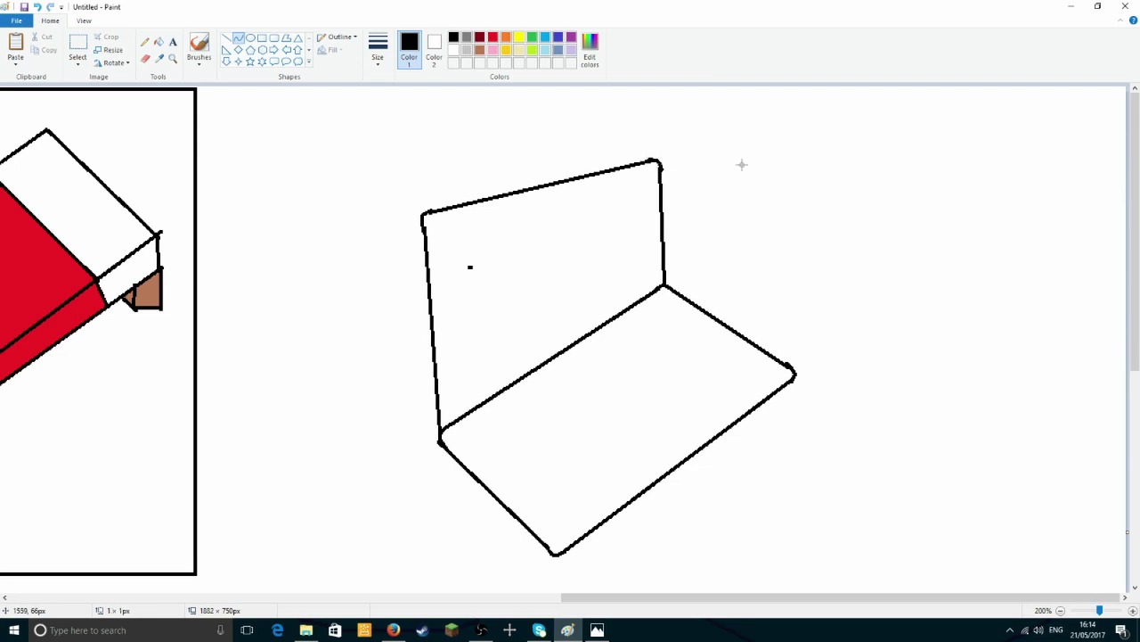
Check the console reference photo and draw the upper screen's left, top and right edges inside the lid with straight lines
{"action": "left_click", "coordinate": [602, 630]}
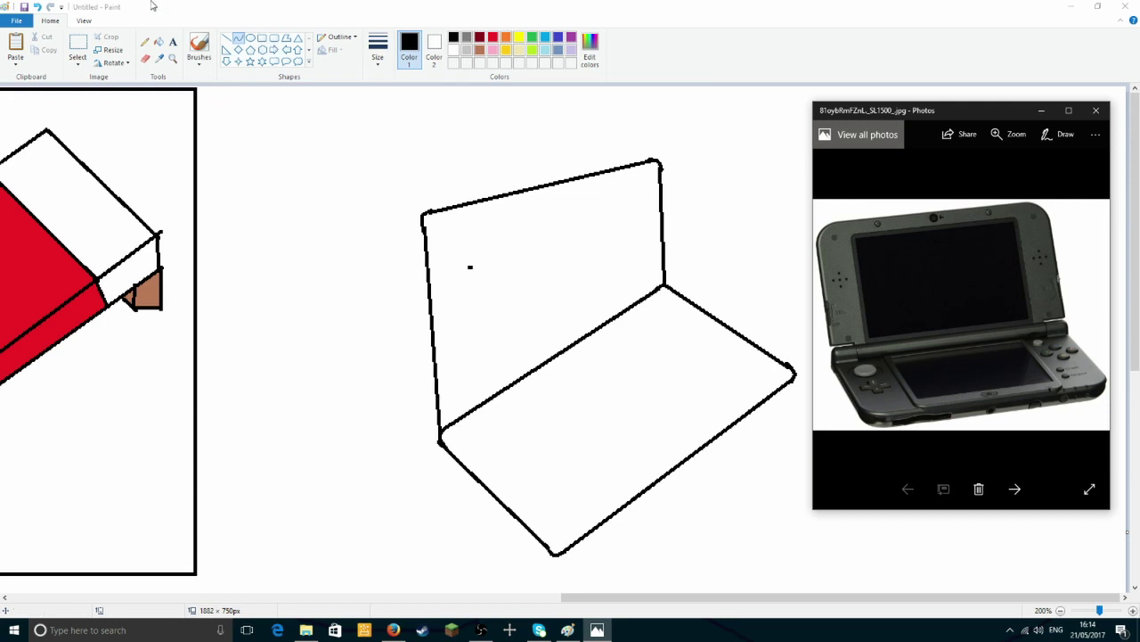
{"action": "left_click", "coordinate": [226, 40]}
{"action": "left_click", "coordinate": [227, 39]}
{"action": "left_click_drag", "start_coordinate": [464, 414], "coordinate": [452, 256]}
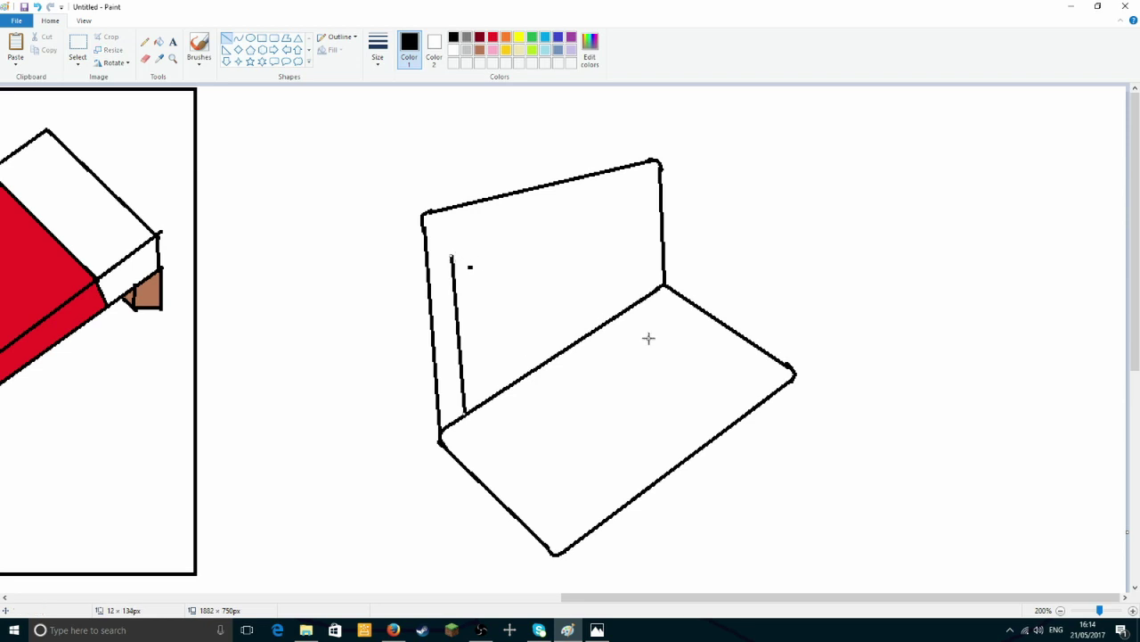
{"action": "mouse_move", "coordinate": [649, 297]}
{"action": "left_mouse_down"}
{"action": "mouse_move", "coordinate": [629, 191]}
{"action": "mouse_move", "coordinate": [640, 191]}
{"action": "mouse_move", "coordinate": [452, 256]}
{"action": "left_mouse_up"}
{"action": "left_click", "coordinate": [955, 214]}
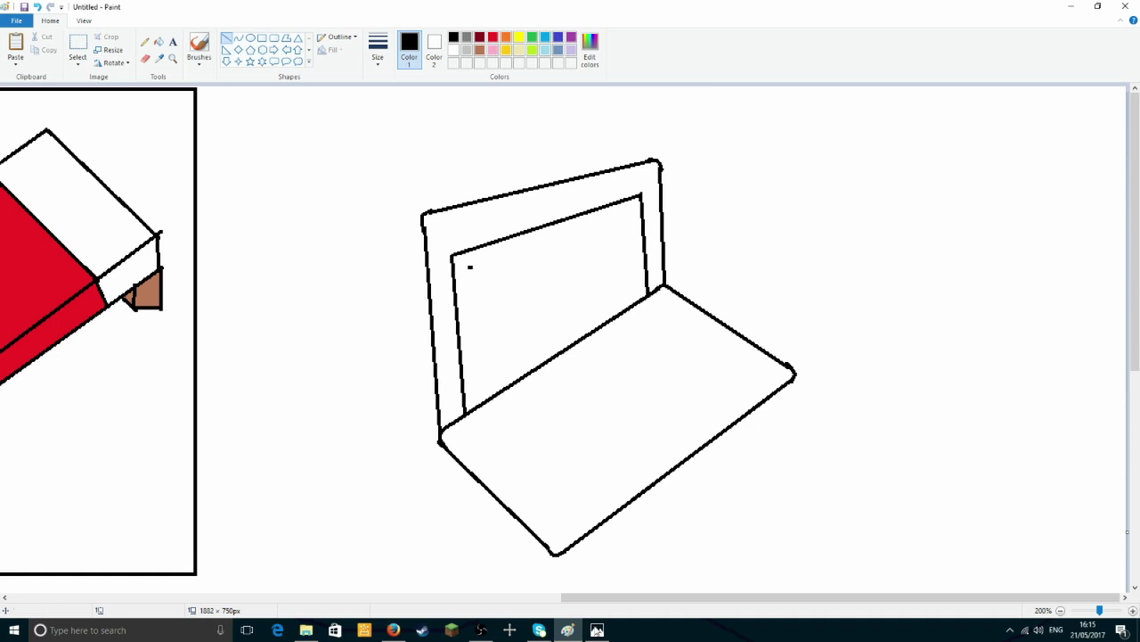
{"action": "mouse_move", "coordinate": [475, 427]}
{"action": "left_mouse_down"}
{"action": "mouse_move", "coordinate": [552, 486]}
{"action": "mouse_move", "coordinate": [573, 523]}
{"action": "left_mouse_up"}
{"action": "left_click", "coordinate": [579, 502]}
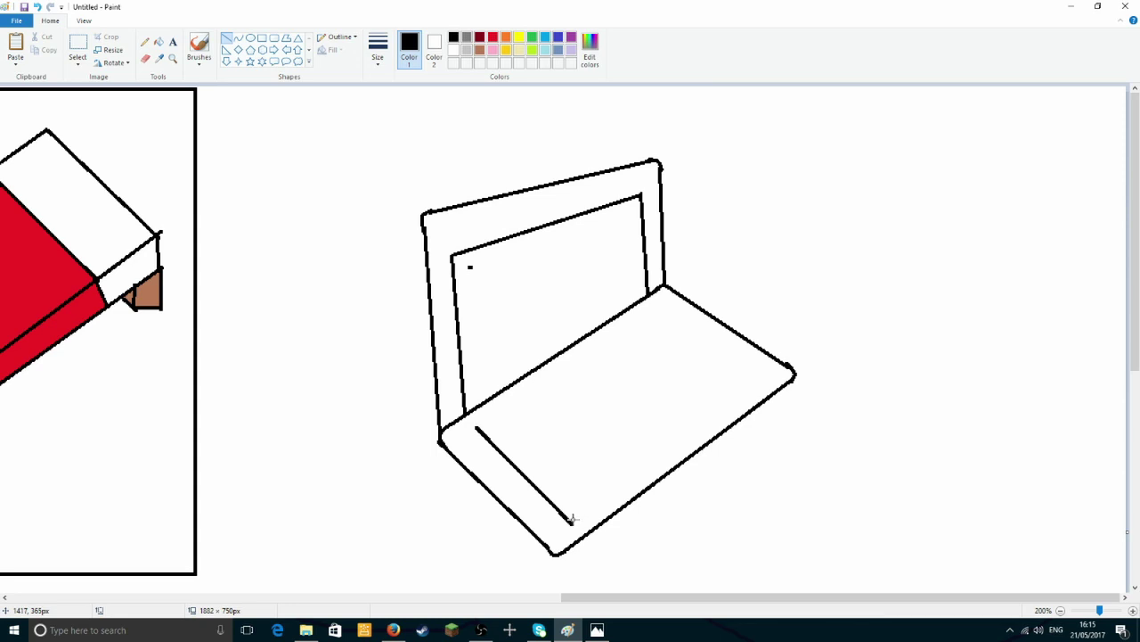
{"action": "left_click", "coordinate": [37, 7]}
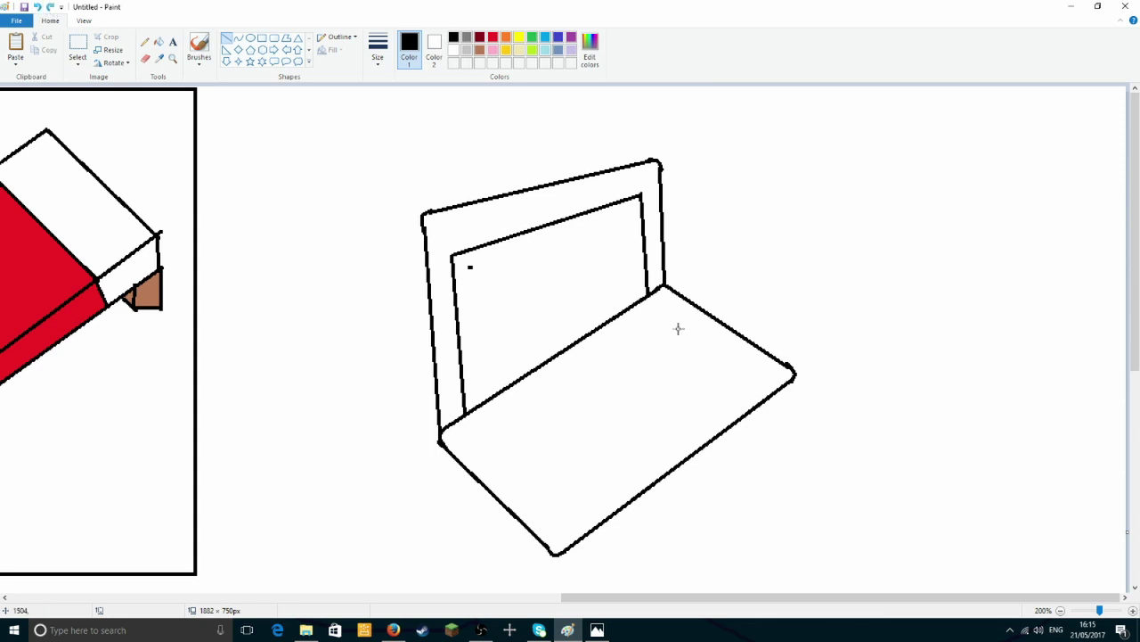
Draw the lower screen as a slanted four-sided outline of straight lines in the middle of the console base
{"action": "mouse_move", "coordinate": [631, 331]}
{"action": "left_mouse_down"}
{"action": "mouse_move", "coordinate": [655, 364]}
{"action": "mouse_move", "coordinate": [726, 395]}
{"action": "left_mouse_up"}
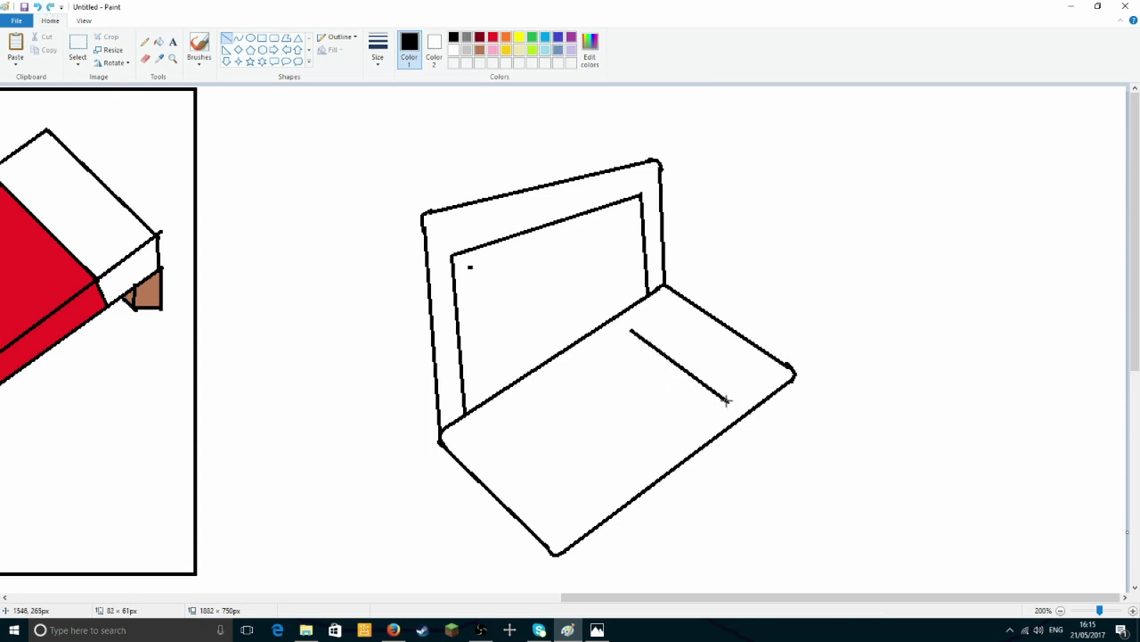
{"action": "left_click", "coordinate": [797, 406]}
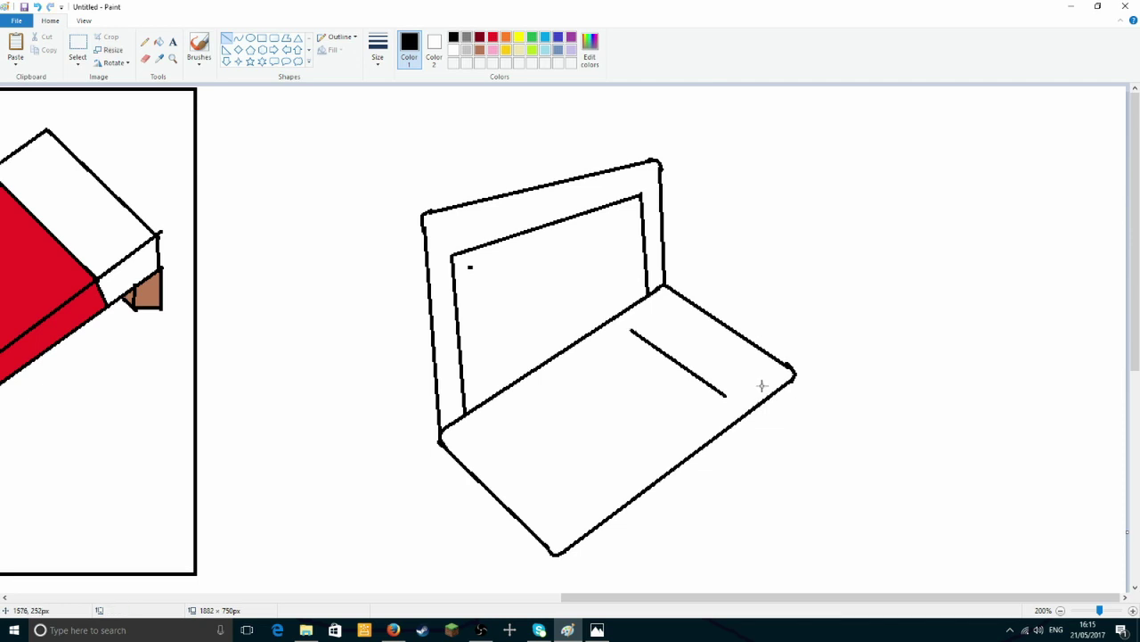
{"action": "mouse_move", "coordinate": [631, 331]}
{"action": "left_mouse_down"}
{"action": "mouse_move", "coordinate": [578, 356]}
{"action": "mouse_move", "coordinate": [513, 416]}
{"action": "mouse_move", "coordinate": [575, 484]}
{"action": "mouse_move", "coordinate": [586, 489]}
{"action": "mouse_move", "coordinate": [724, 394]}
{"action": "left_mouse_up"}
{"action": "left_click", "coordinate": [772, 416]}
{"action": "left_click", "coordinate": [779, 504]}
{"action": "left_click", "coordinate": [850, 461]}
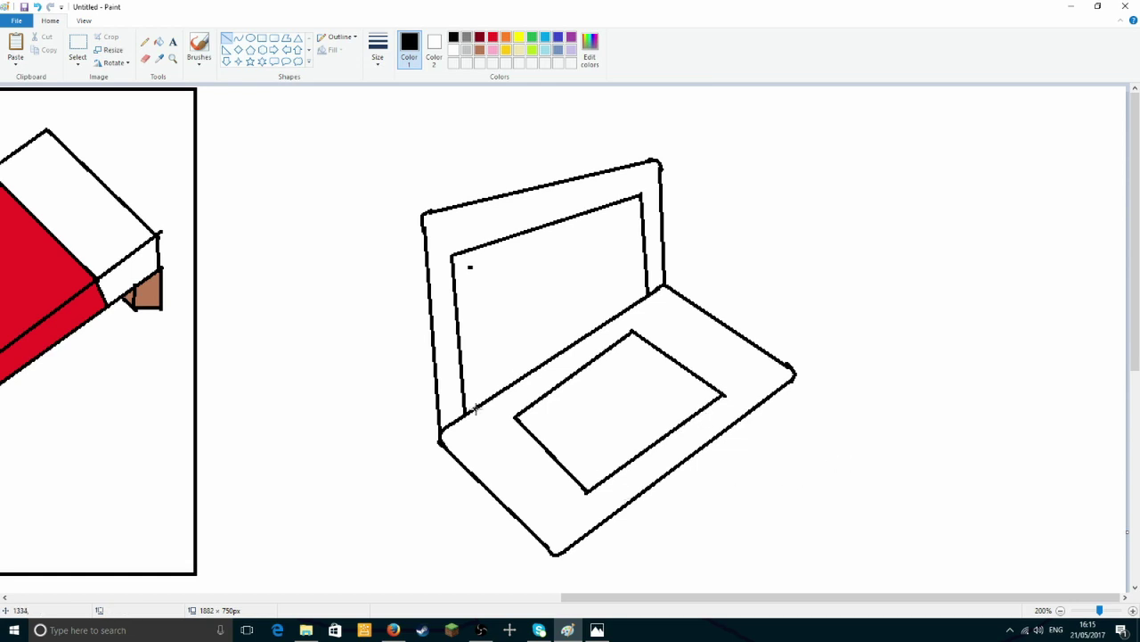
Check the console reference photo and draw the circle pad, about 31 × 28 px, between the base's left corner and the lower screen
{"action": "left_click", "coordinate": [597, 630]}
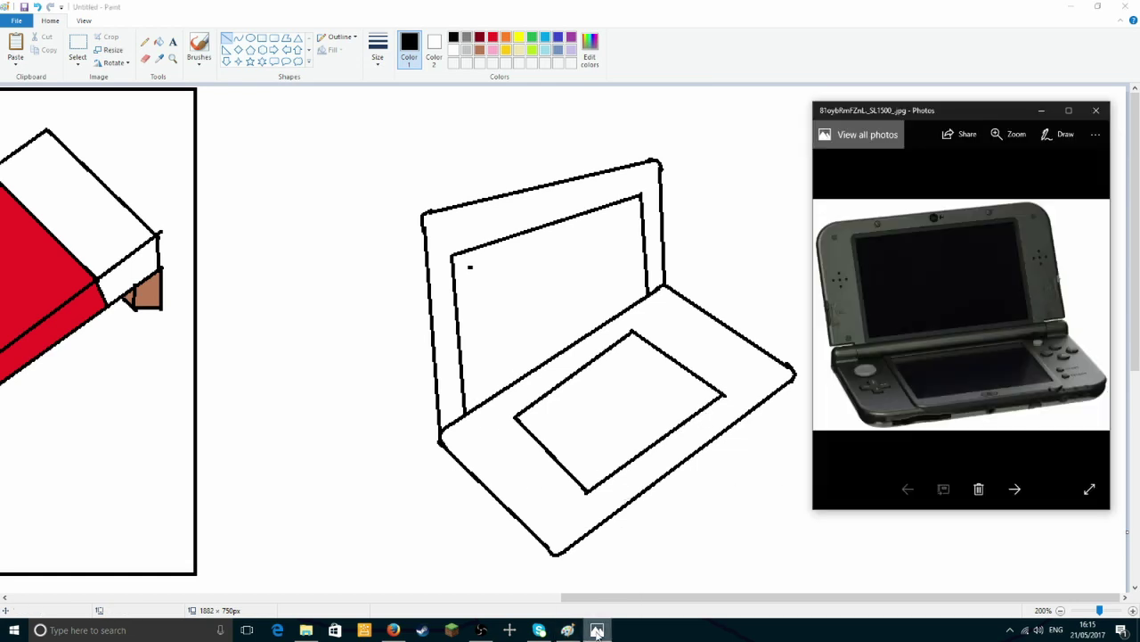
{"action": "left_click", "coordinate": [250, 46]}
{"action": "left_click_drag", "start_coordinate": [481, 448], "coordinate": [504, 458]}
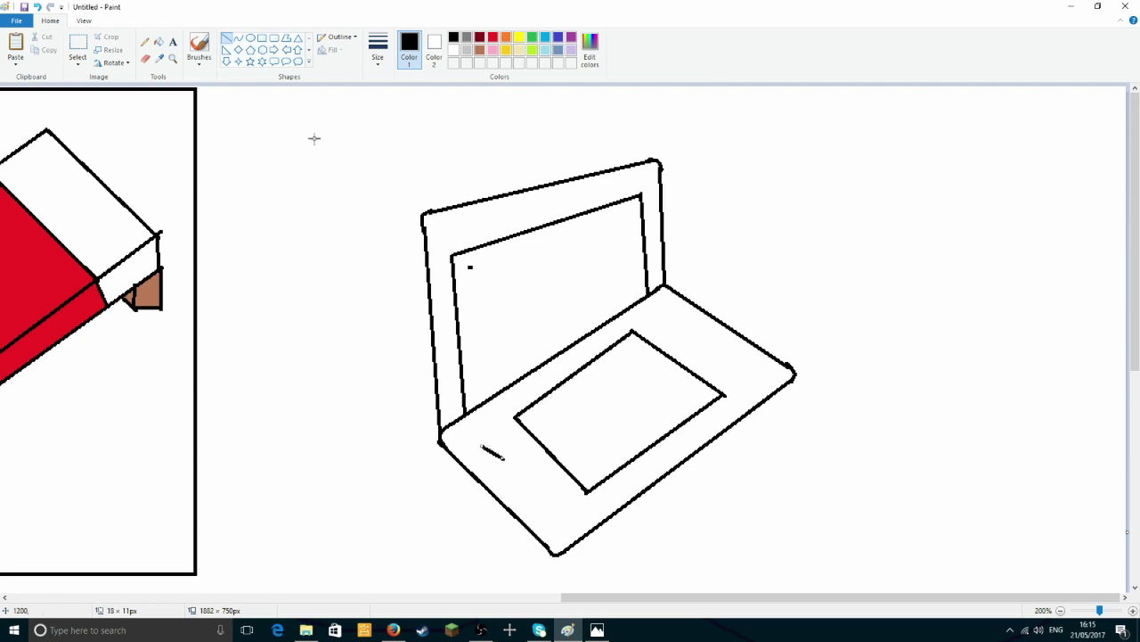
{"action": "left_click", "coordinate": [37, 6]}
{"action": "left_click", "coordinate": [252, 39]}
{"action": "left_click_drag", "start_coordinate": [478, 438], "coordinate": [511, 462]}
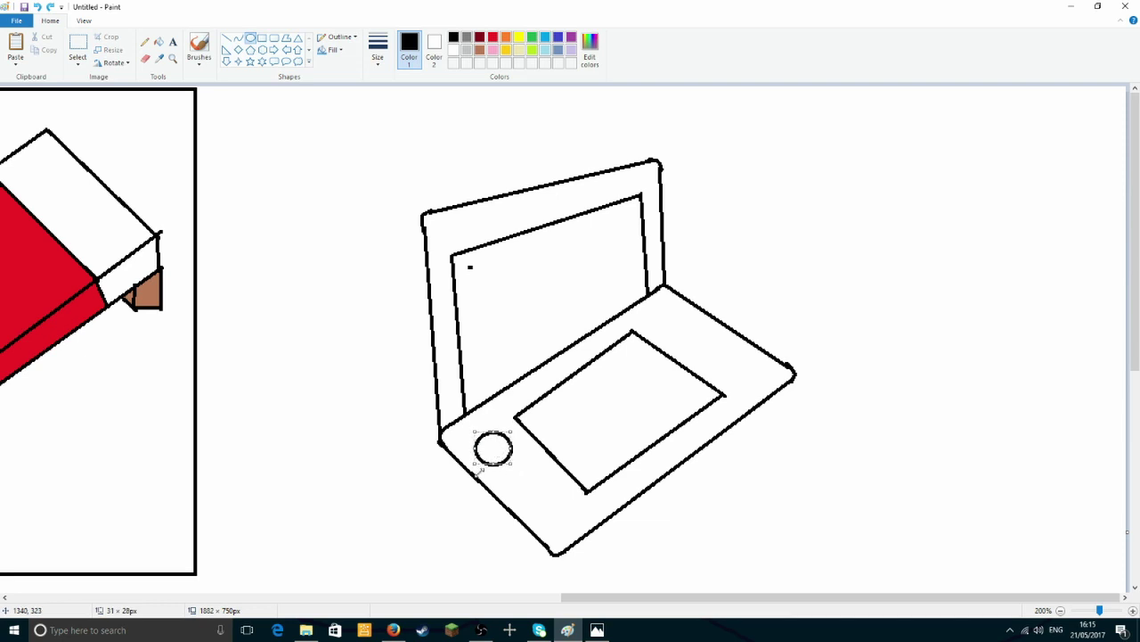
Draw four small round action buttons in a cluster between the lower screen and the base's right edge
{"action": "left_click_drag", "start_coordinate": [667, 319], "coordinate": [683, 336]}
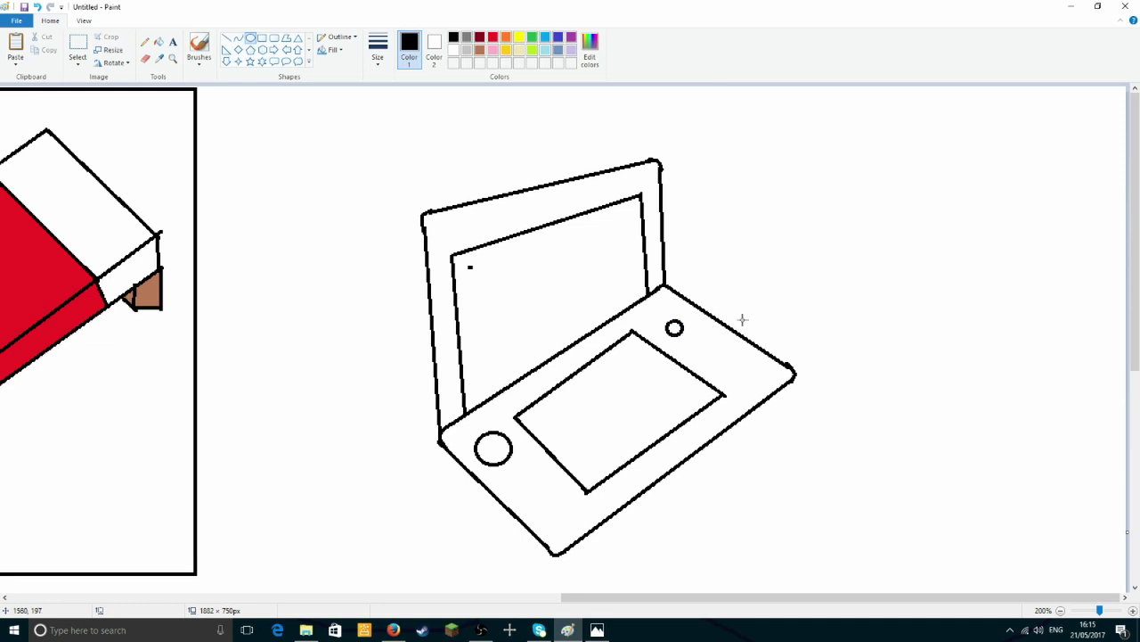
{"action": "mouse_move", "coordinate": [695, 324]}
{"action": "left_mouse_down"}
{"action": "mouse_move", "coordinate": [713, 340]}
{"action": "mouse_move", "coordinate": [691, 358]}
{"action": "mouse_move", "coordinate": [728, 356]}
{"action": "left_mouse_up"}
{"action": "left_click", "coordinate": [847, 329]}
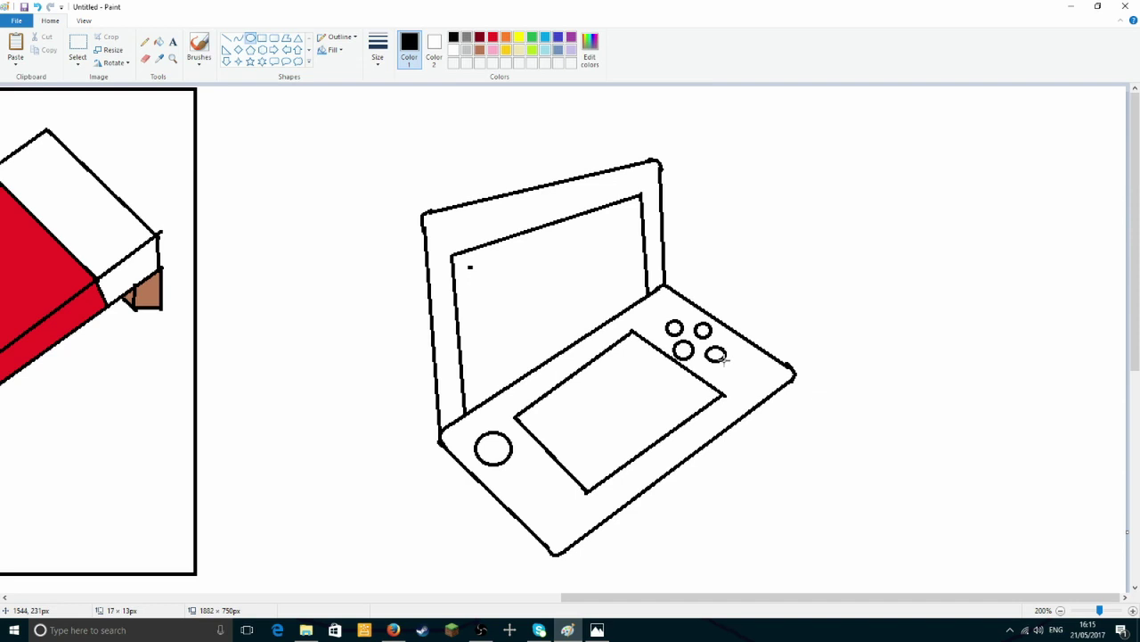
{"action": "left_click", "coordinate": [812, 329]}
Check the reference photo and add two smaller round buttons, about 12 × 12 px, below the four action buttons
{"action": "left_click", "coordinate": [608, 631]}
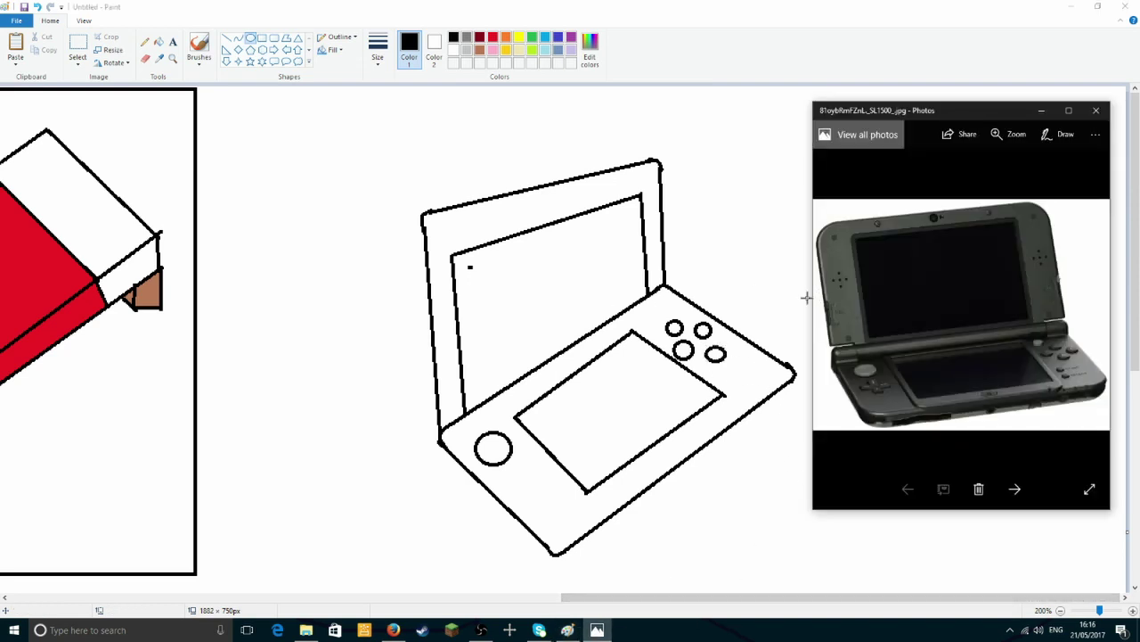
{"action": "left_click_drag", "start_coordinate": [724, 377], "coordinate": [757, 400]}
{"action": "left_click", "coordinate": [815, 433]}
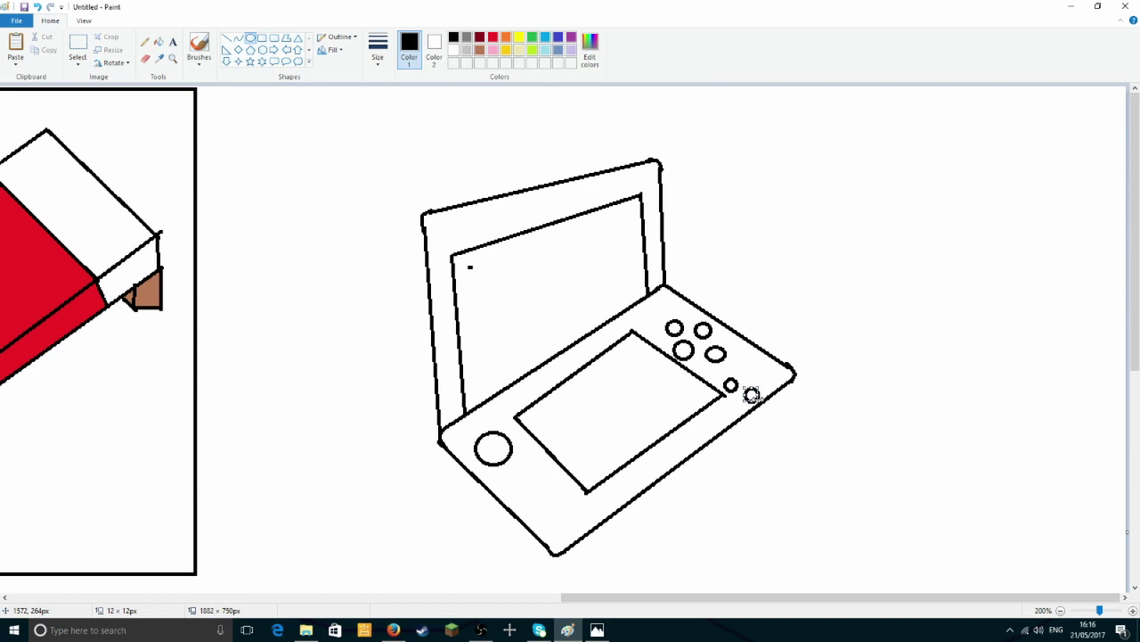
{"action": "left_click", "coordinate": [891, 405]}
Draw a tilted D-pad below the circle pad from four crossing straight lines and close its arm ends with short lines
{"action": "left_click", "coordinate": [228, 40]}
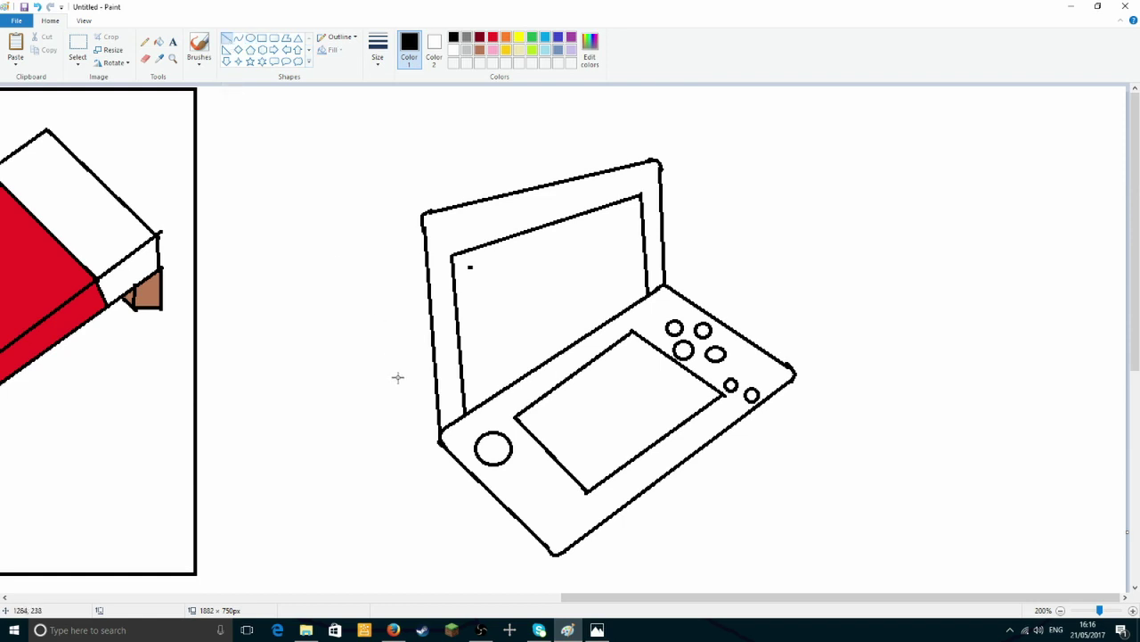
{"action": "mouse_move", "coordinate": [537, 488]}
{"action": "left_mouse_down"}
{"action": "mouse_move", "coordinate": [564, 515]}
{"action": "mouse_move", "coordinate": [554, 527]}
{"action": "mouse_move", "coordinate": [554, 489]}
{"action": "mouse_move", "coordinate": [564, 506]}
{"action": "mouse_move", "coordinate": [570, 493]}
{"action": "left_mouse_up"}
{"action": "left_click", "coordinate": [682, 550]}
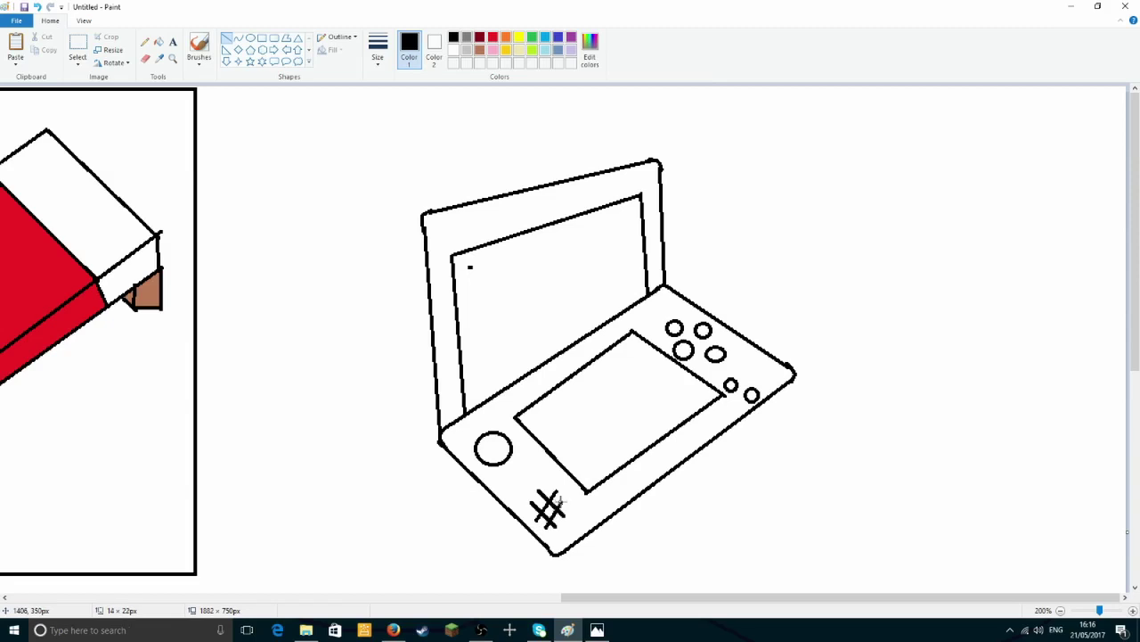
{"action": "left_click", "coordinate": [655, 549]}
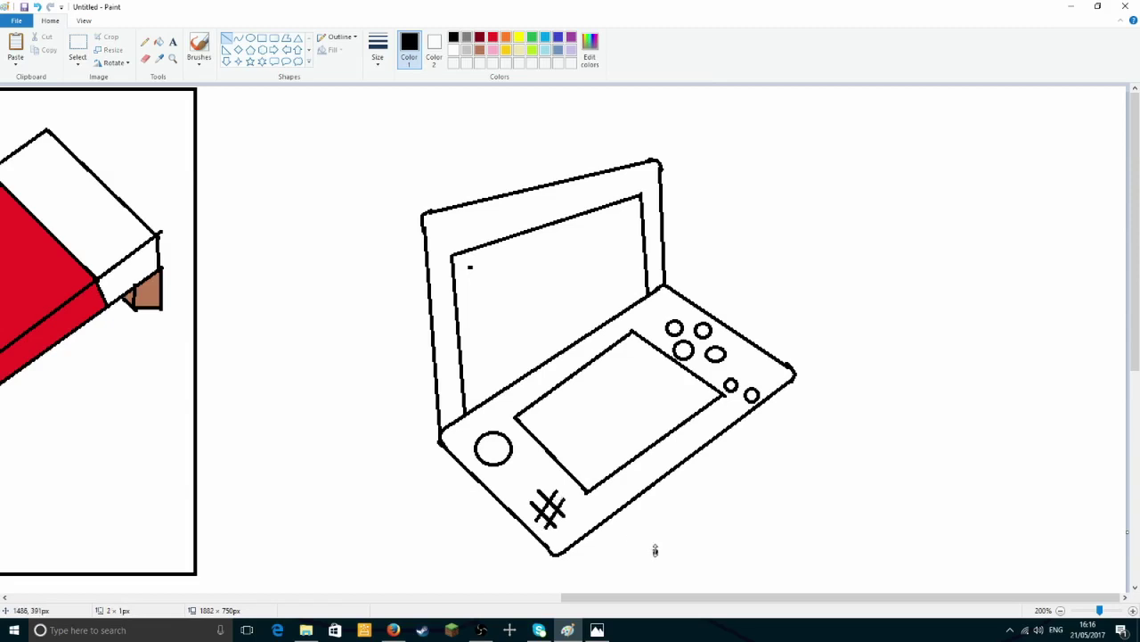
{"action": "left_click", "coordinate": [557, 524]}
{"action": "left_click_drag", "start_coordinate": [535, 517], "coordinate": [539, 522]}
{"action": "left_click", "coordinate": [602, 524]}
{"action": "left_click_drag", "start_coordinate": [535, 496], "coordinate": [558, 493]}
{"action": "left_click", "coordinate": [734, 495]}
{"action": "left_click", "coordinate": [736, 535]}
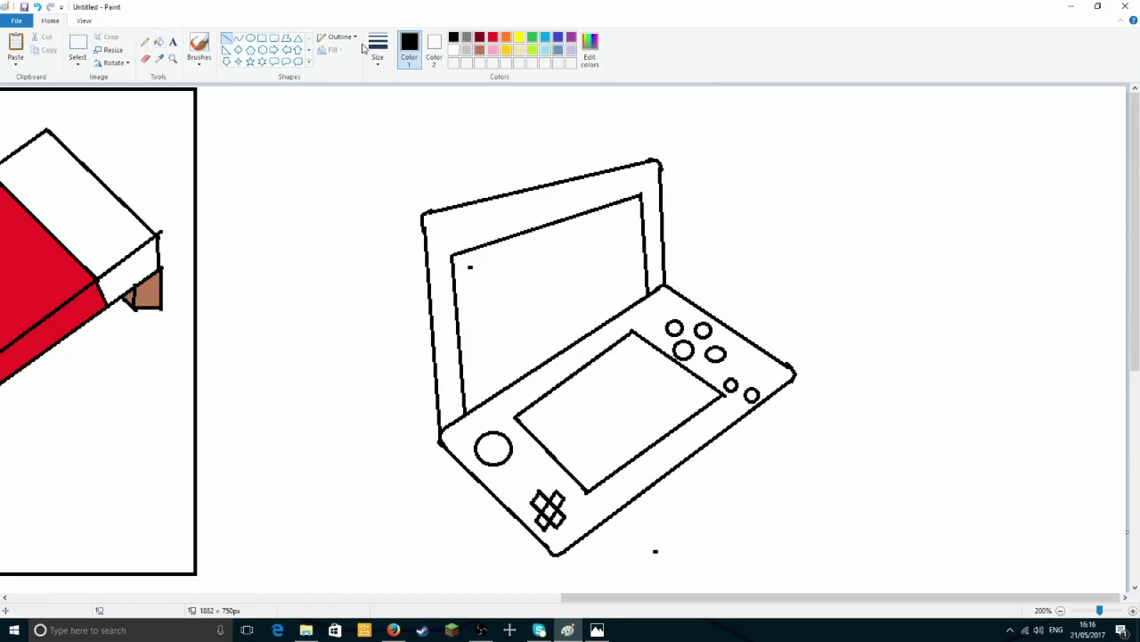
Fill the console's upper and lower screens with black
{"action": "left_click", "coordinate": [160, 43]}
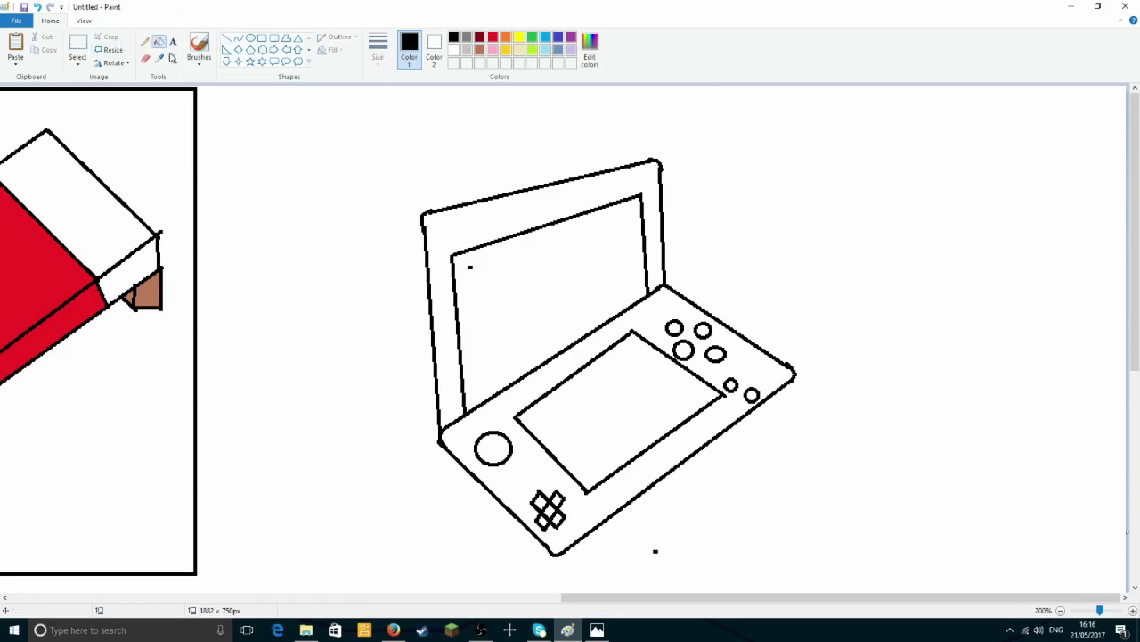
{"action": "left_click", "coordinate": [511, 292]}
{"action": "left_click", "coordinate": [639, 420]}
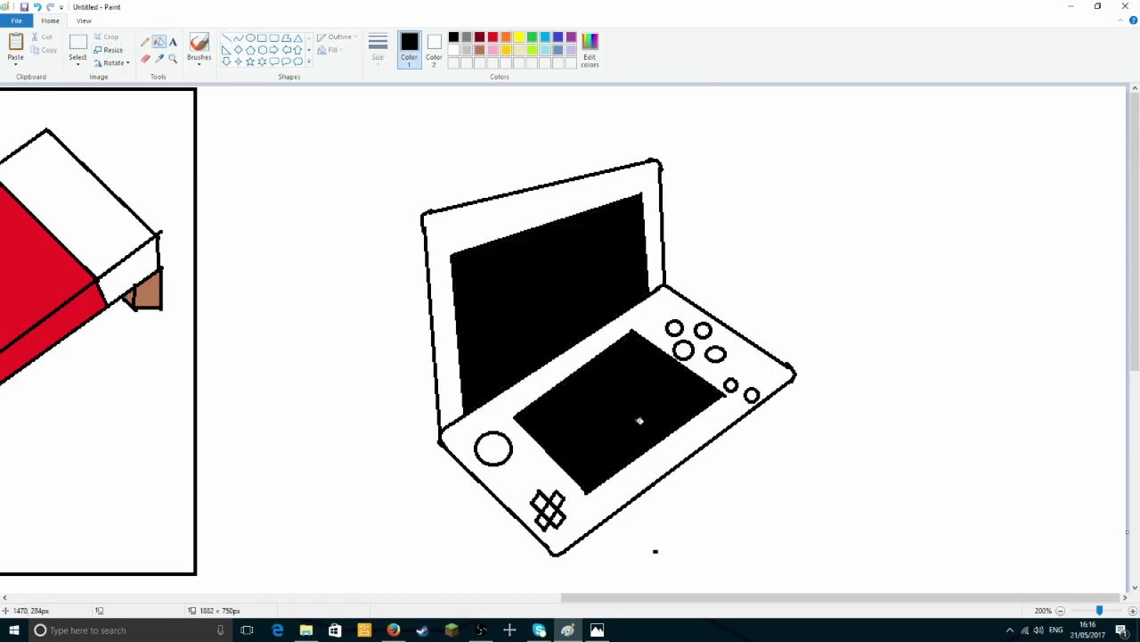
Fill the lid frame and the base of the console with indigo
{"action": "left_click", "coordinate": [559, 38]}
{"action": "left_click", "coordinate": [493, 219]}
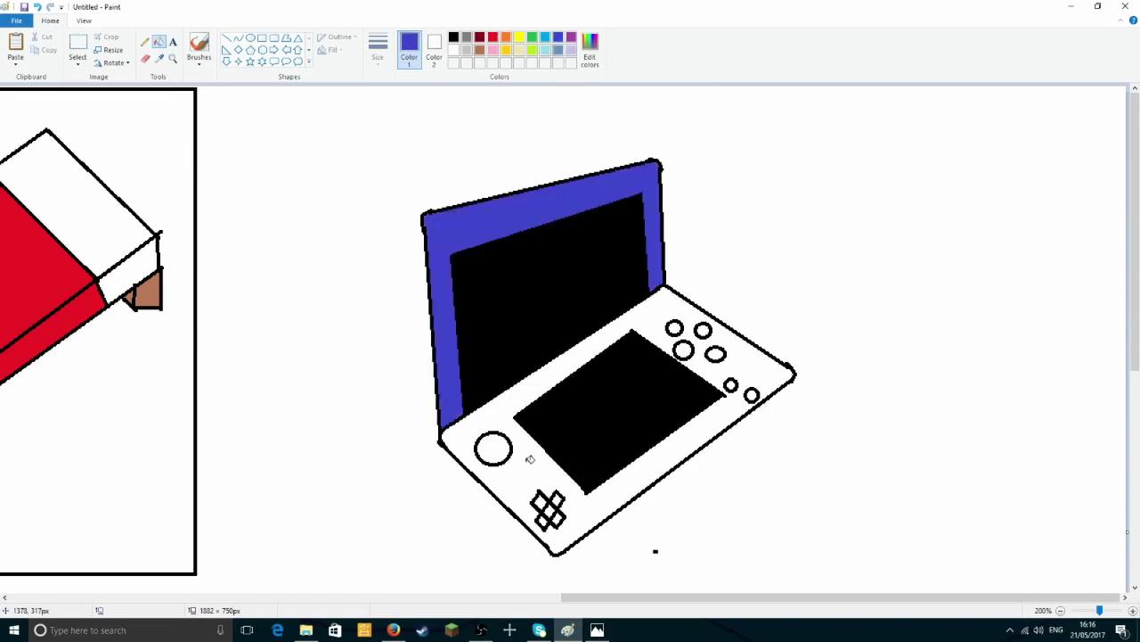
{"action": "left_click", "coordinate": [530, 458]}
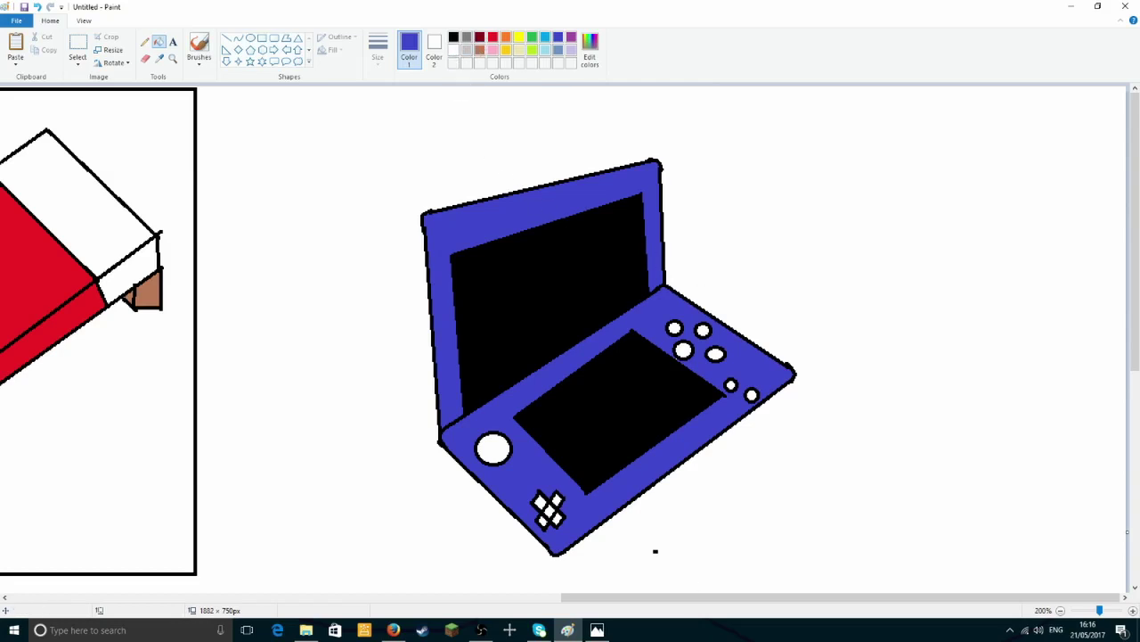
Check the reference photo and fill the D-pad's cells with indigo, undoing the fill that recolours its outline
{"action": "left_click", "coordinate": [611, 633]}
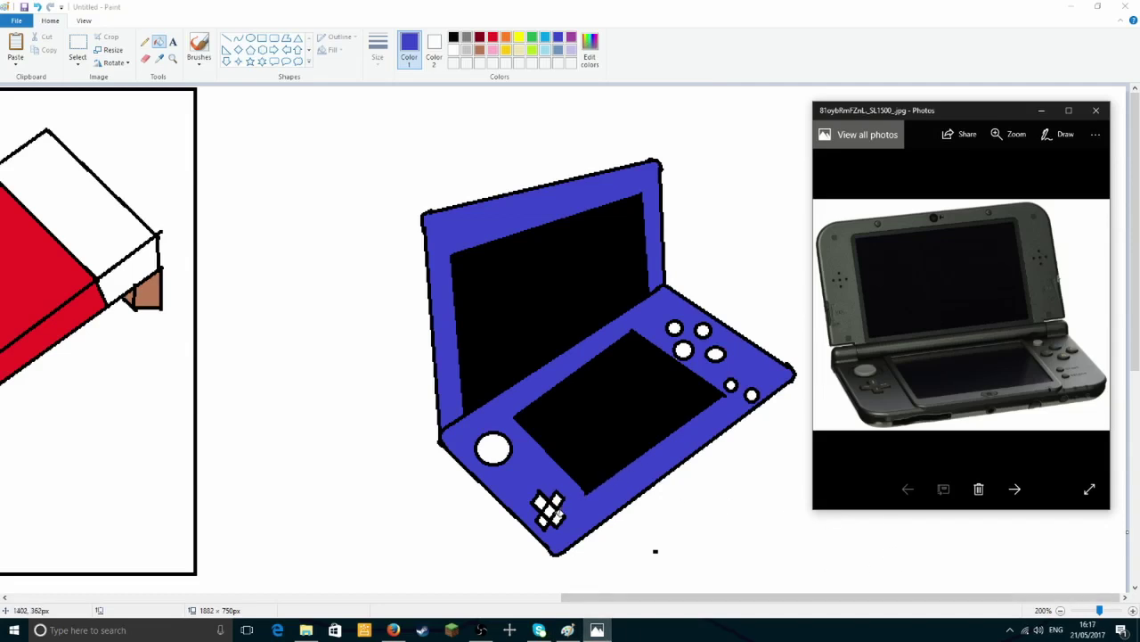
{"action": "left_click", "coordinate": [550, 506]}
{"action": "right_click", "coordinate": [558, 501]}
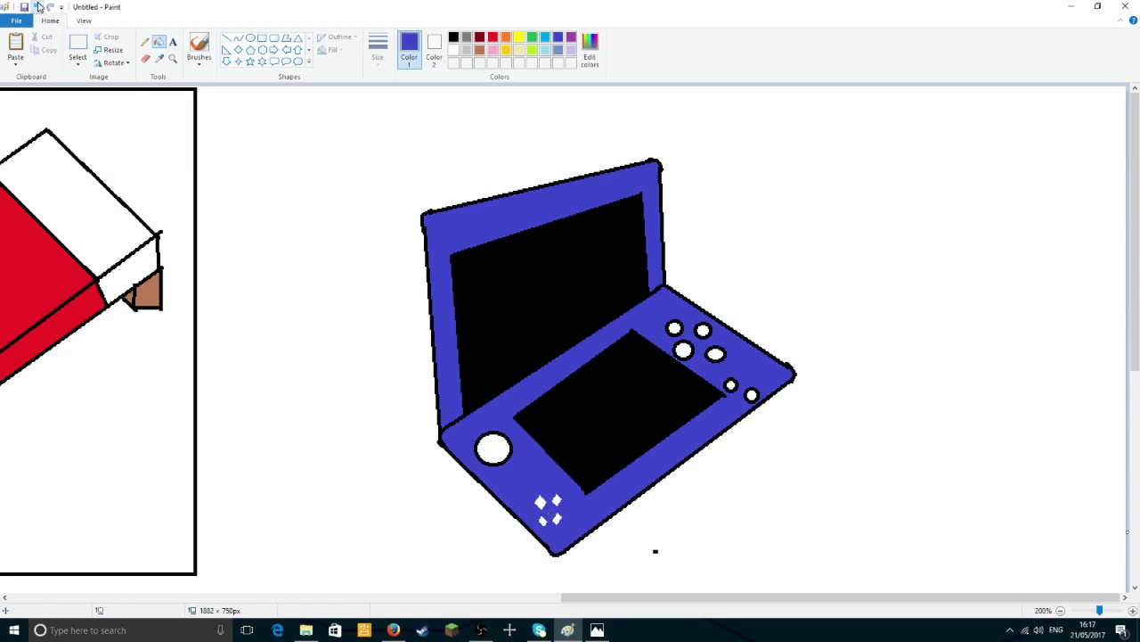
{"action": "key", "text": "ctrl+z"}
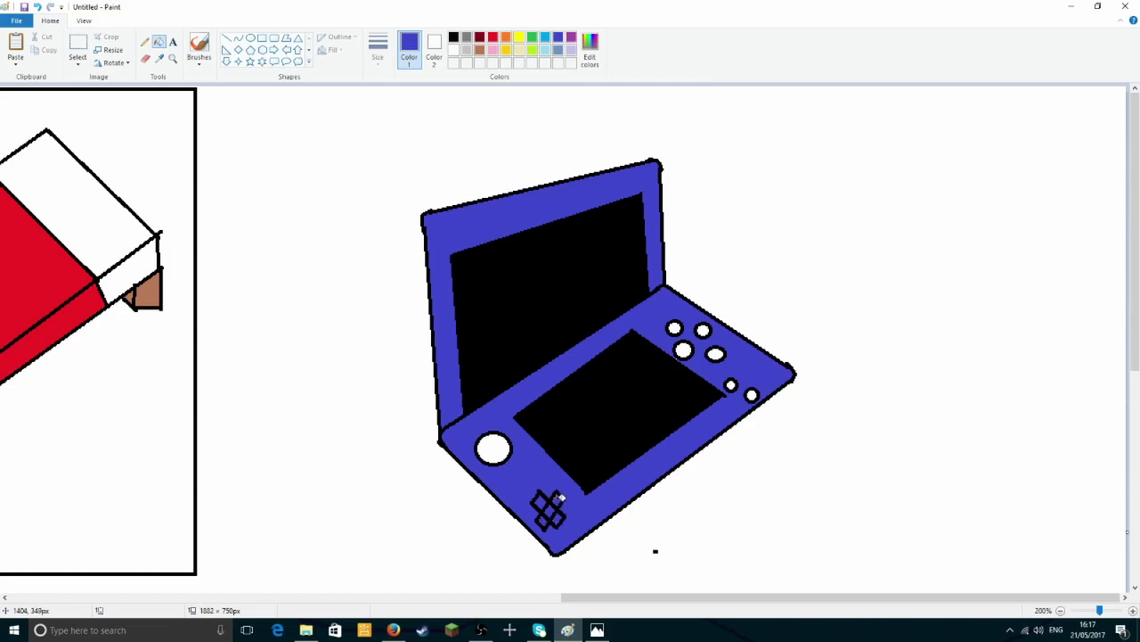
Fill the six round buttons with indigo and the circle pad with dark grey
{"action": "left_click", "coordinate": [684, 350]}
{"action": "left_click", "coordinate": [677, 327]}
{"action": "left_click", "coordinate": [715, 354]}
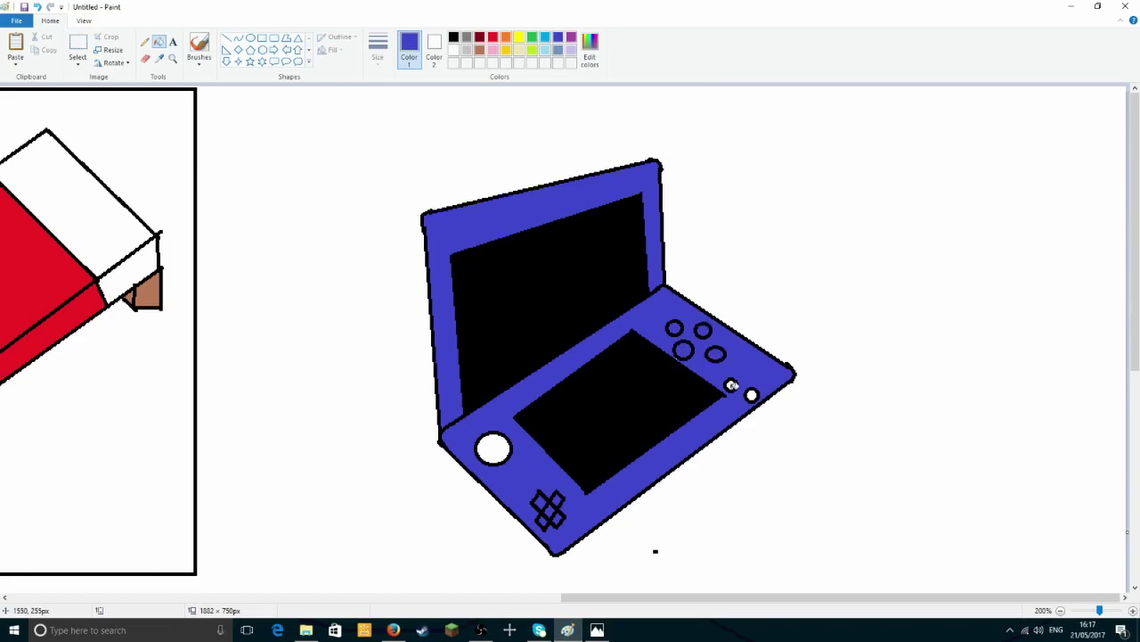
{"action": "left_click", "coordinate": [732, 384]}
{"action": "left_click", "coordinate": [752, 394]}
{"action": "left_click", "coordinate": [467, 37]}
{"action": "left_click", "coordinate": [503, 443]}
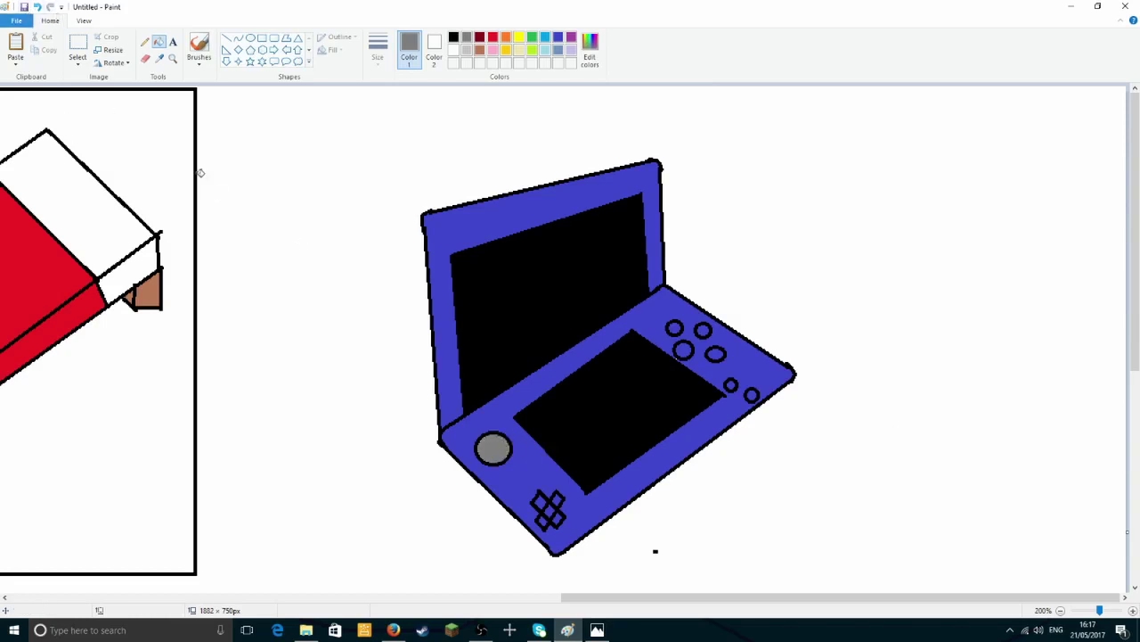
Select the whole console drawing and move it up and left, closer to the bed's frame
{"action": "left_click", "coordinate": [77, 52]}
{"action": "left_click_drag", "start_coordinate": [340, 148], "coordinate": [903, 564]}
{"action": "left_click_drag", "start_coordinate": [640, 363], "coordinate": [505, 326]}
{"action": "left_click", "coordinate": [850, 425]}
Draw a black rectangular frame of about 443 × 394 px around the console, starting at the bed frame's upper-right corner
{"action": "left_click", "coordinate": [453, 38]}
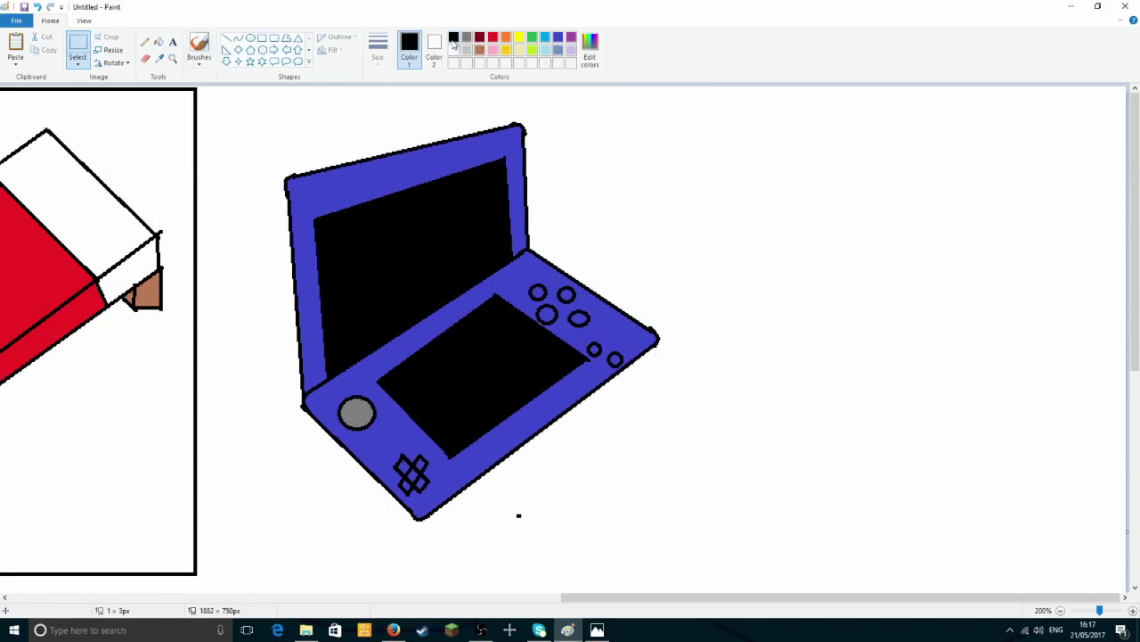
{"action": "left_click", "coordinate": [261, 39]}
{"action": "left_click_drag", "start_coordinate": [196, 87], "coordinate": [722, 555]}
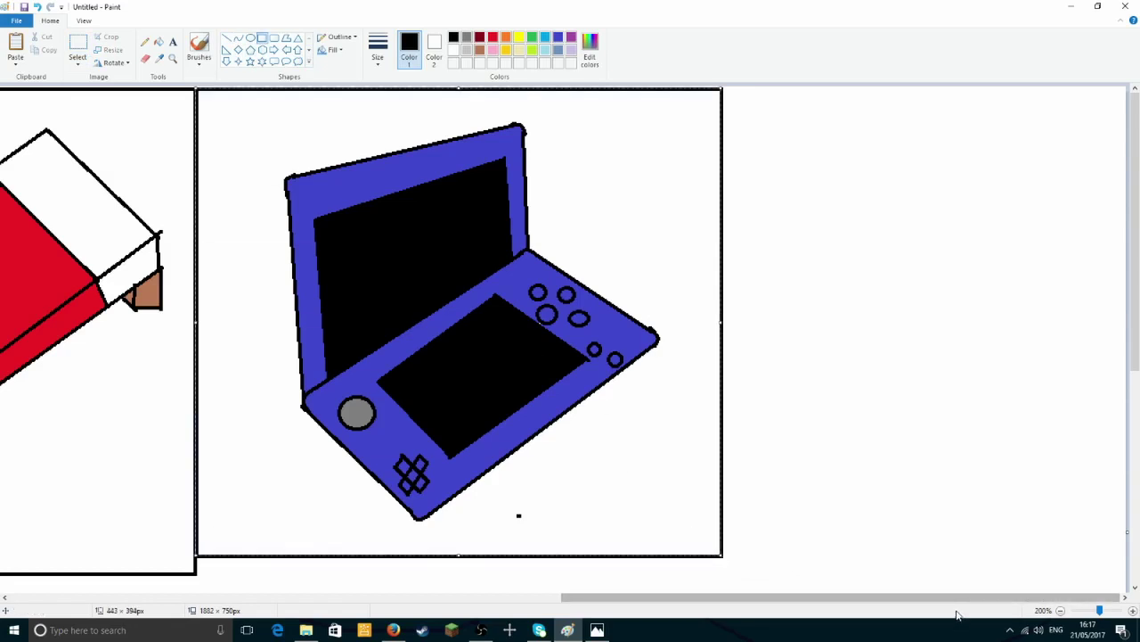
Shrink the canvas to about 1553 × 427 px so it ends just beyond the four framed drawings
{"action": "left_click", "coordinate": [1060, 612]}
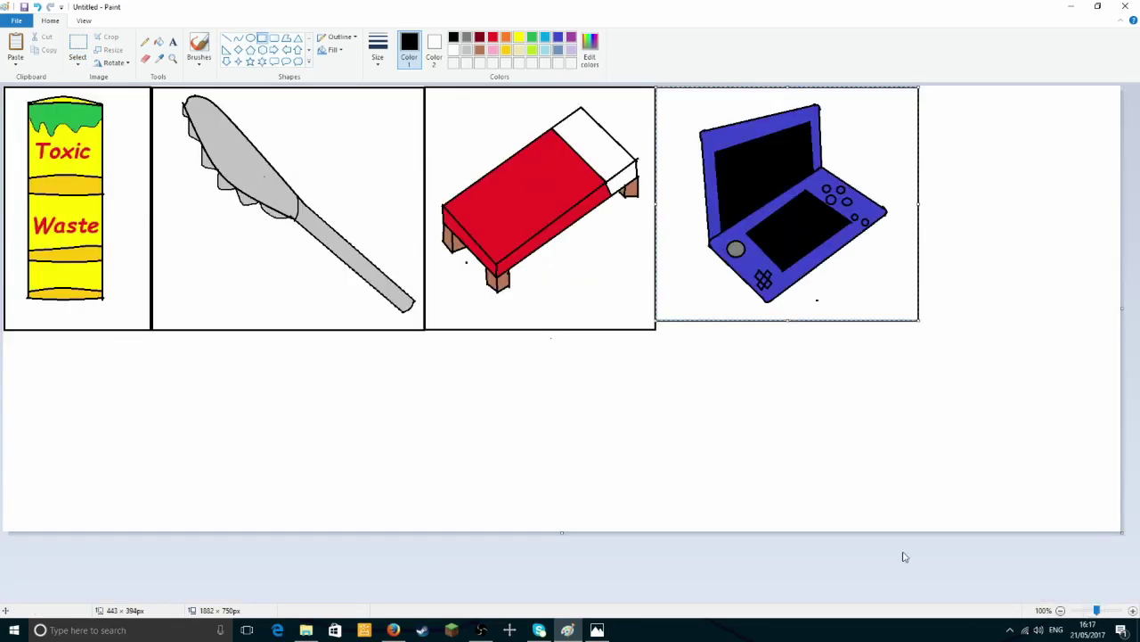
{"action": "left_click_drag", "start_coordinate": [565, 535], "coordinate": [582, 339]}
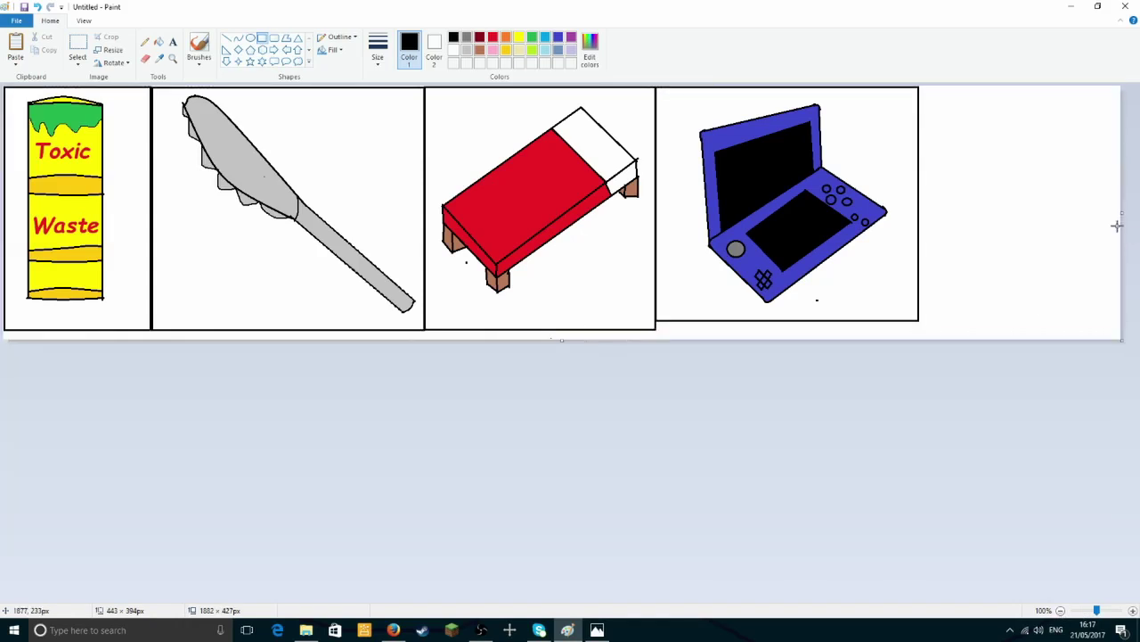
{"action": "mouse_move", "coordinate": [1124, 214]}
{"action": "left_mouse_down"}
{"action": "mouse_move", "coordinate": [991, 214]}
{"action": "mouse_move", "coordinate": [927, 236]}
{"action": "left_mouse_up"}
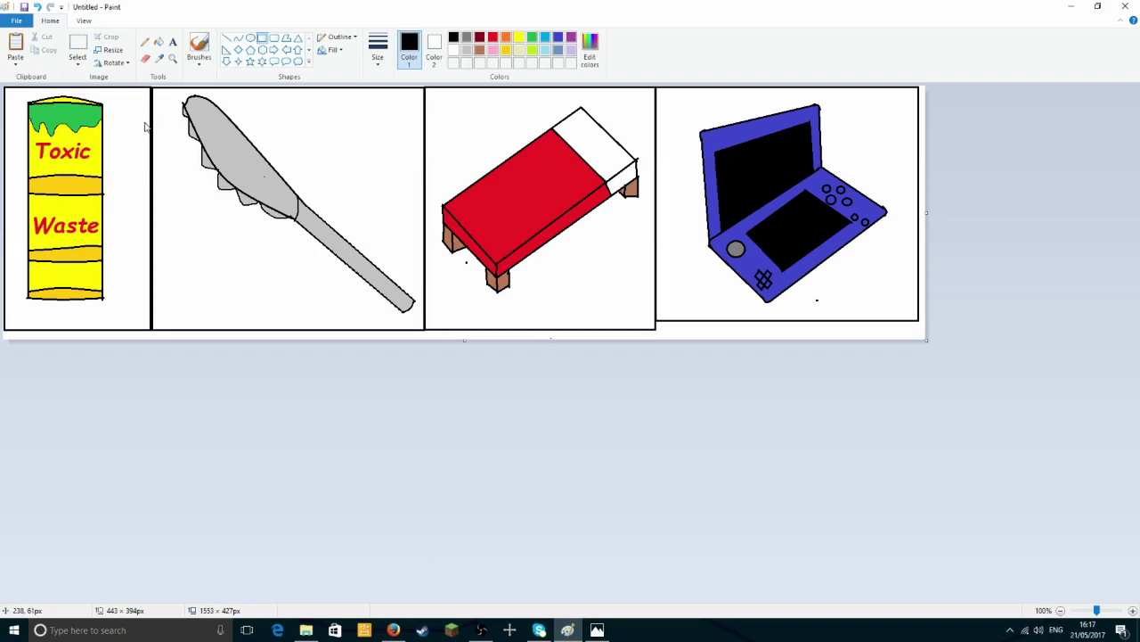
Start saving the picture and create a folder named "Attempting to draw with squid" inside the Art folder
{"action": "key", "text": "ctrl+s"}
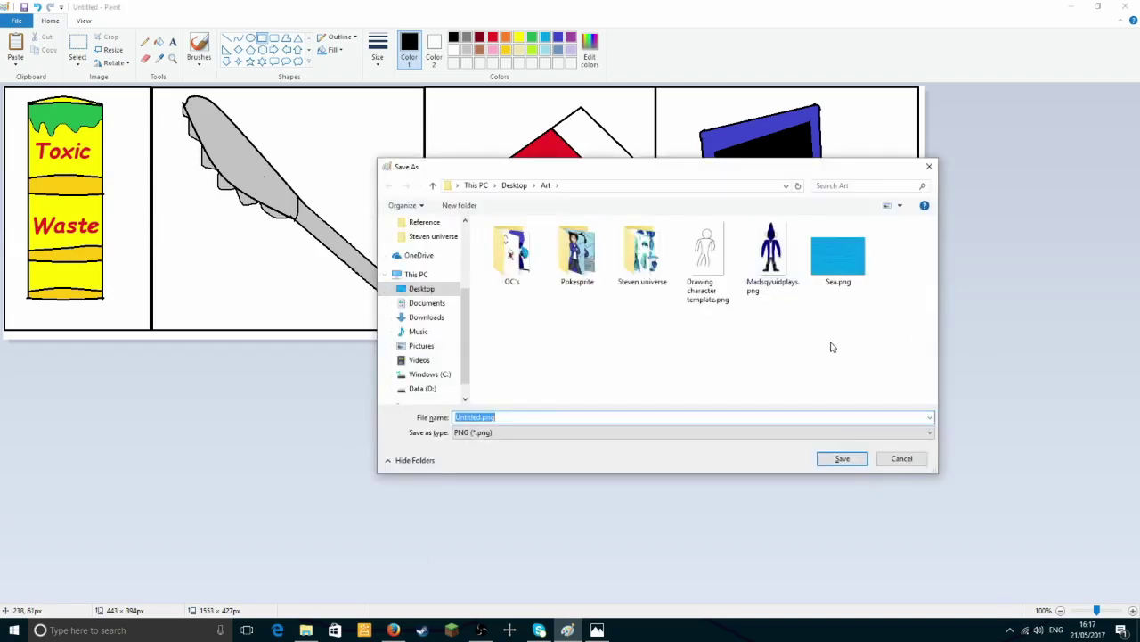
{"action": "right_click", "coordinate": [687, 380]}
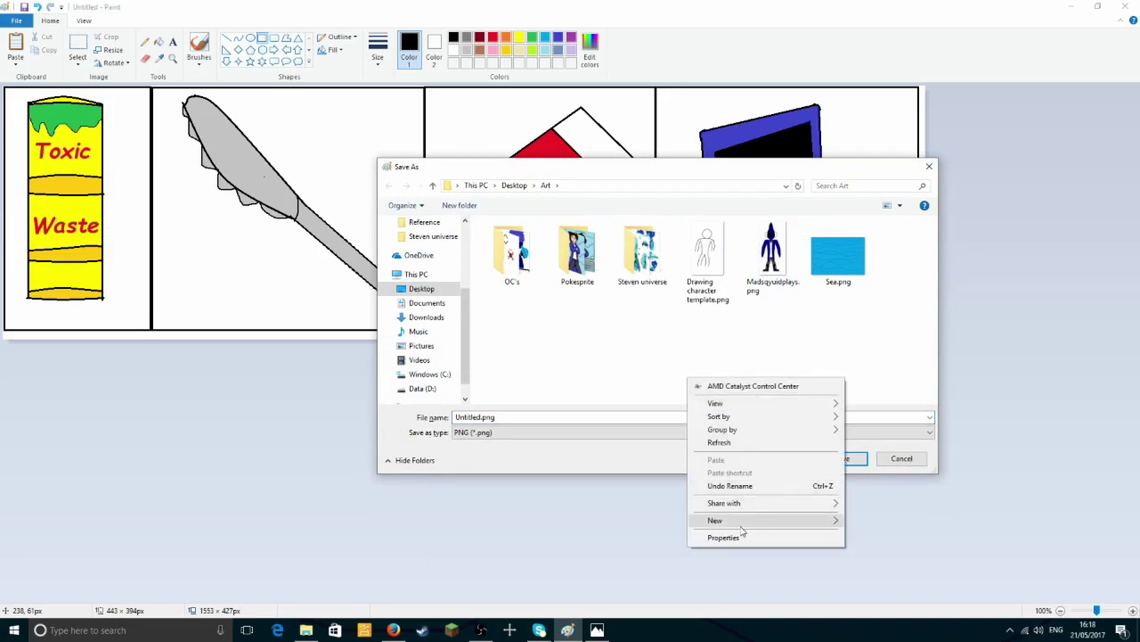
{"action": "mouse_move", "coordinate": [742, 528]}
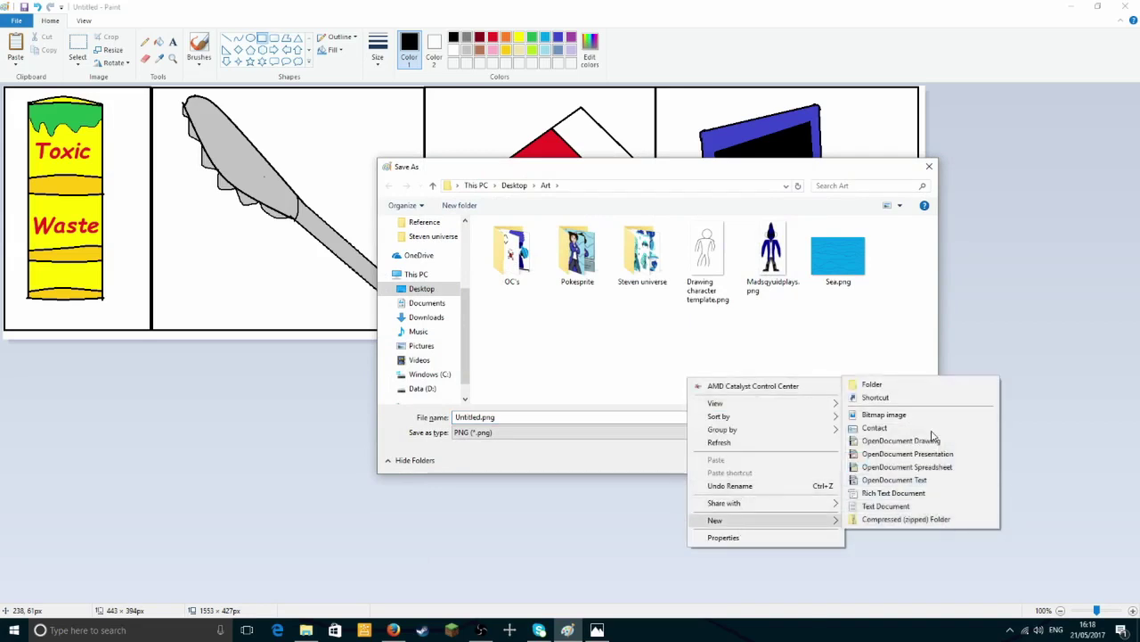
{"action": "left_click", "coordinate": [915, 381]}
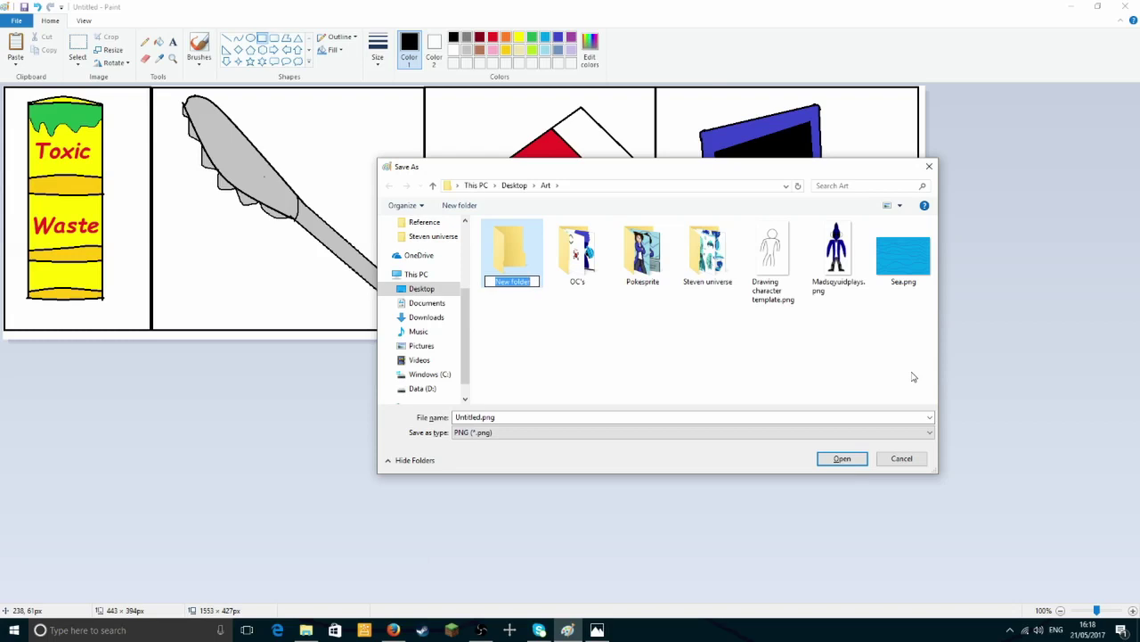
{"action": "type", "text": "A"}
{"action": "type", "text": "rt"}
{"action": "type", "text": "e"}
{"action": "type", "text": "mptin"}
{"action": "type", "text": "g "}
{"action": "type", "text": "to"}
{"action": "type", "text": " draw"}
{"action": "type", "text": " wi"}
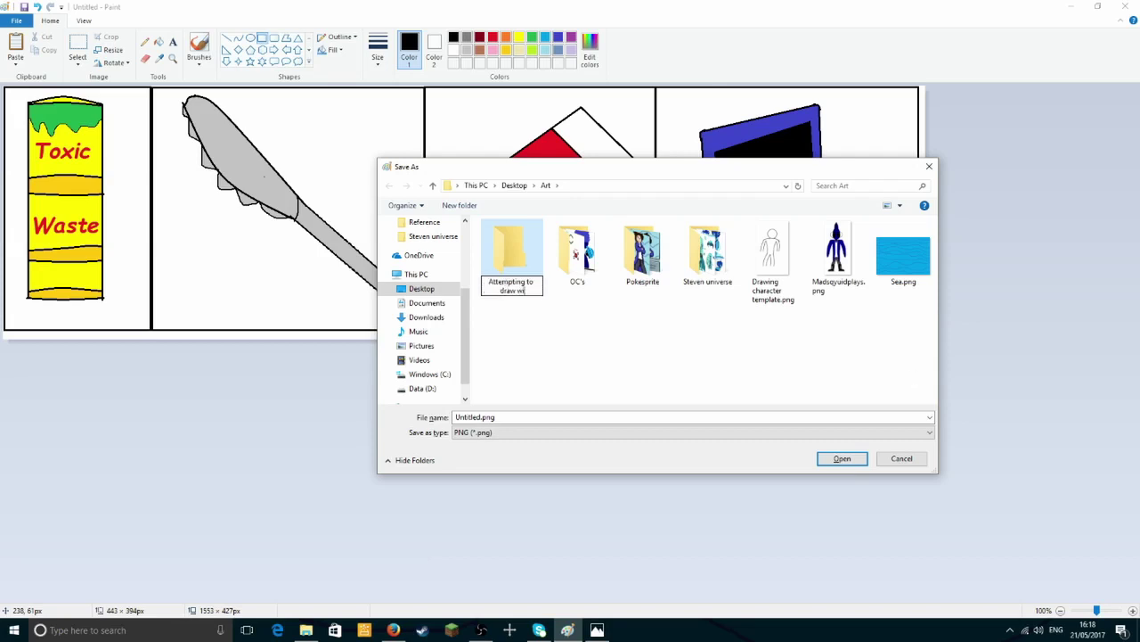
{"action": "type", "text": "th squid"}
{"action": "left_click", "coordinate": [614, 352]}
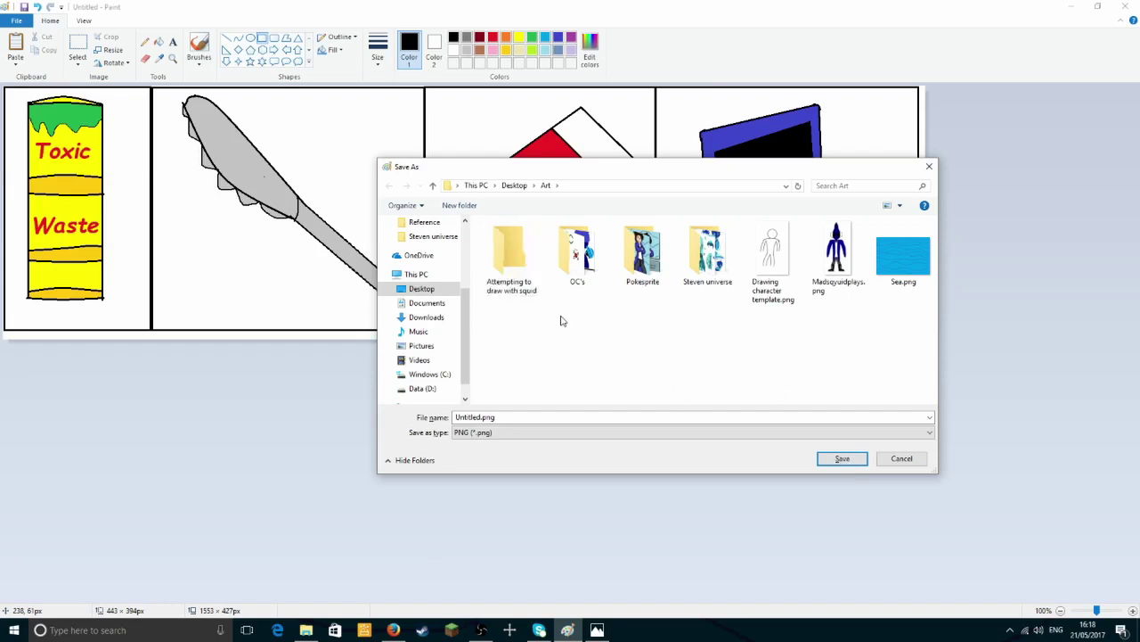
Save the picture as the PNG file "Friend items" in the "Attempting to draw with squid" folder
{"action": "double_click", "coordinate": [506, 266]}
{"action": "double_click", "coordinate": [516, 416]}
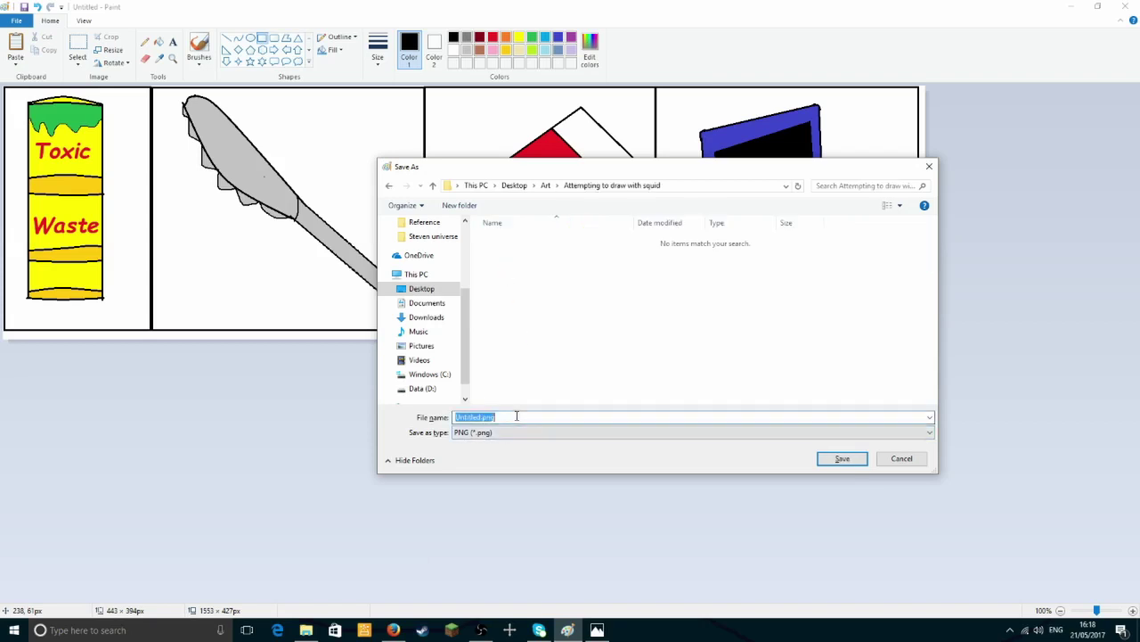
{"action": "key", "text": "BackSpace"}
{"action": "type", "text": "Fi"}
{"action": "type", "text": "iend items"}
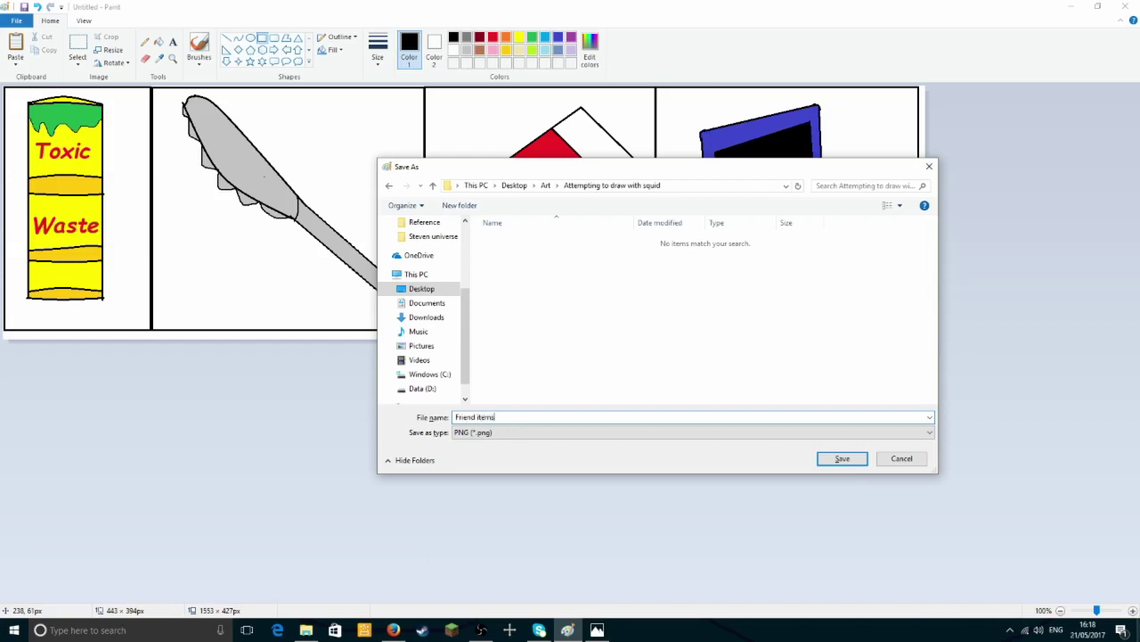
{"action": "left_click", "coordinate": [842, 459]}
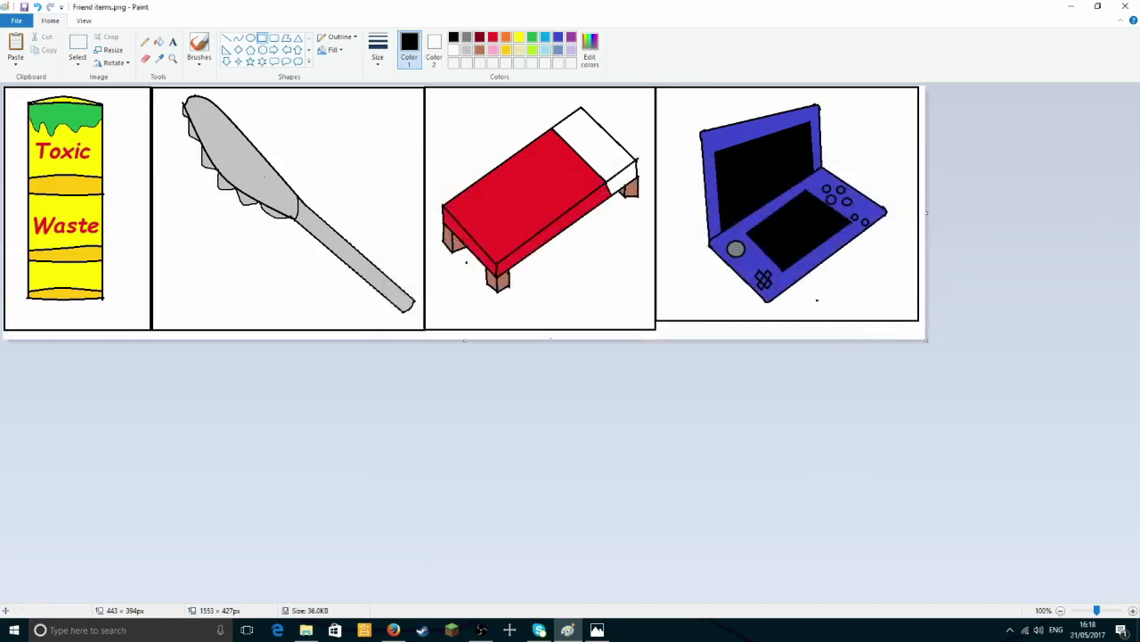
Close the console reference photo and the drawing program
{"action": "left_click", "coordinate": [567, 630]}
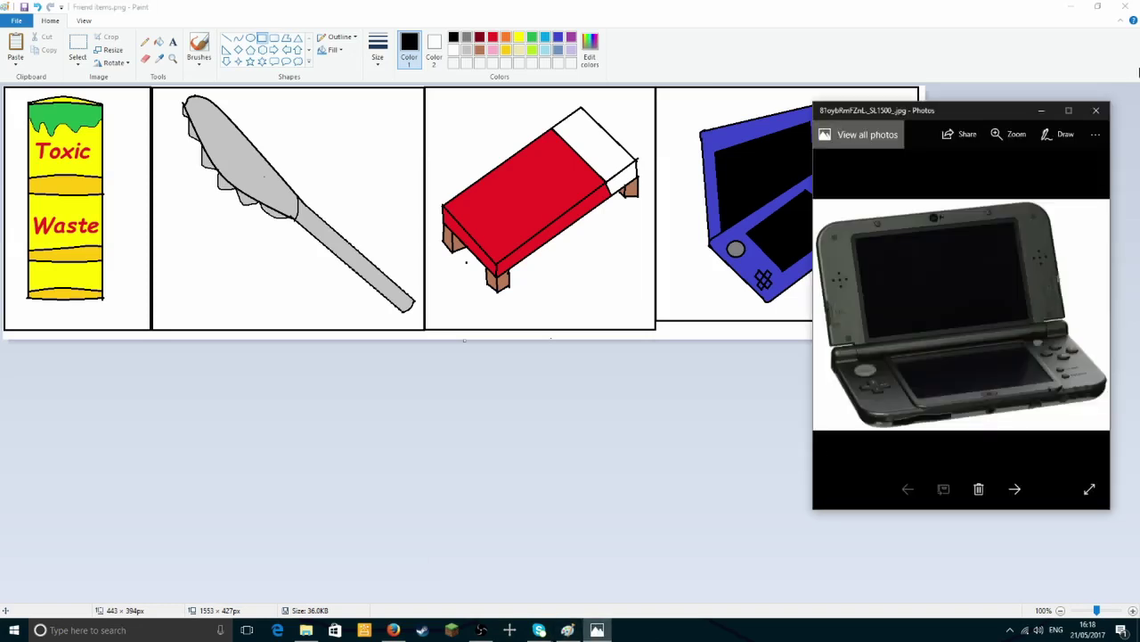
{"action": "left_click", "coordinate": [1096, 110]}
{"action": "left_click", "coordinate": [1127, 7]}
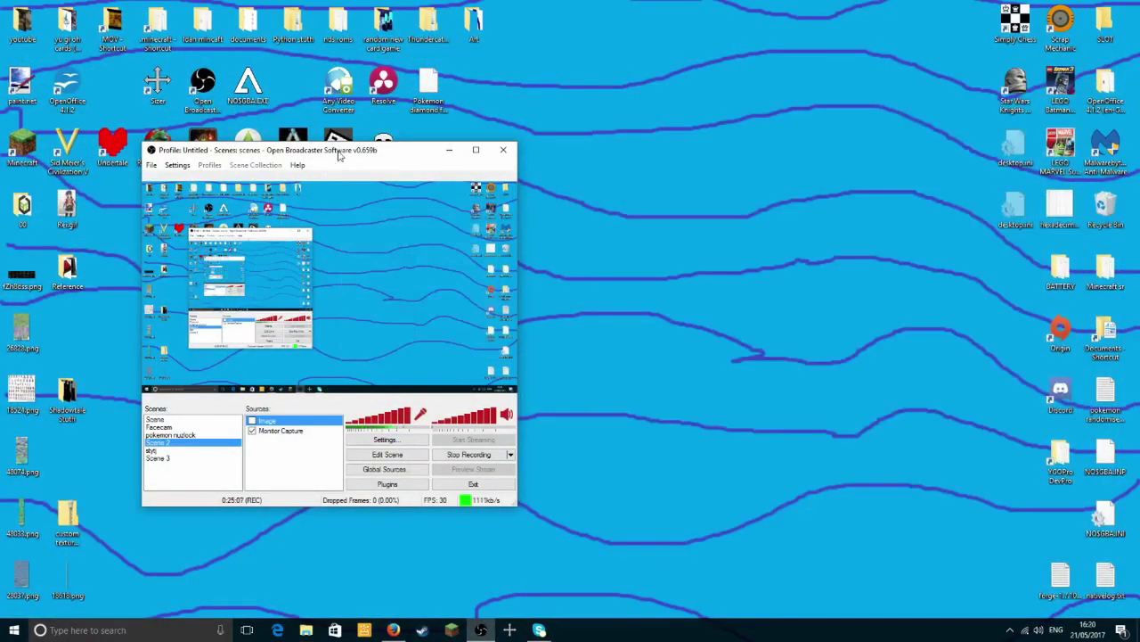